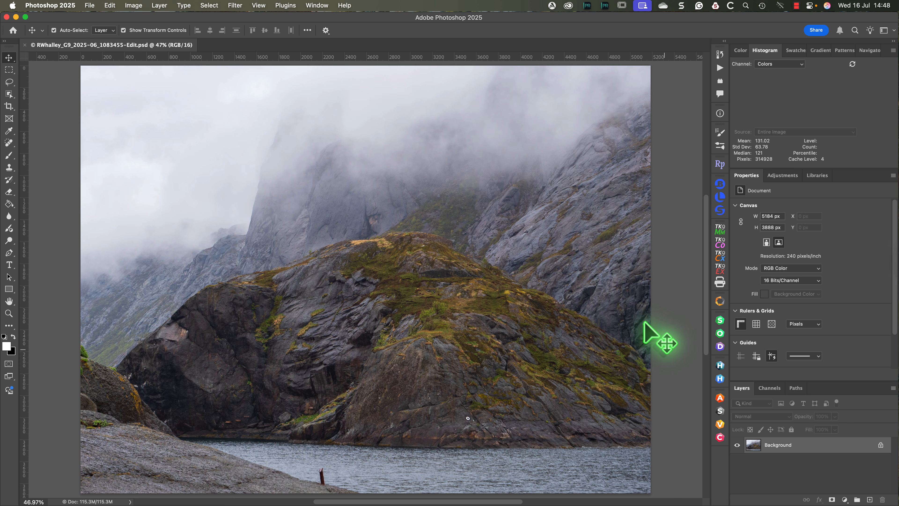
Step: Open the landscape photo in the Nik 8 Silver Efex plugin and show its preset list
click(721, 412)
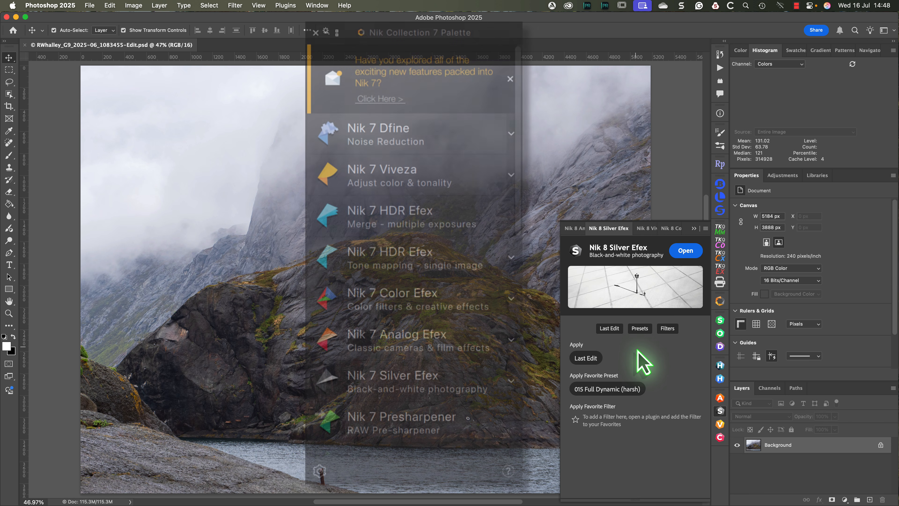
click(686, 253)
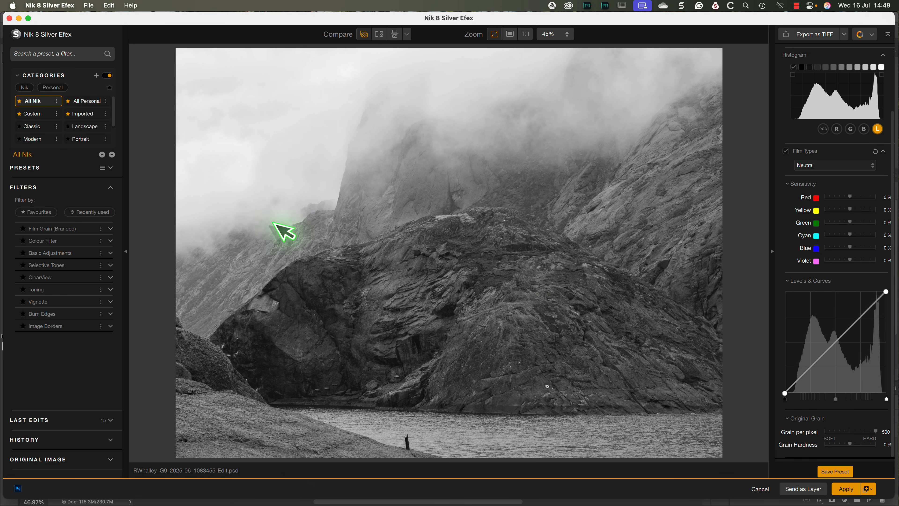
click(85, 168)
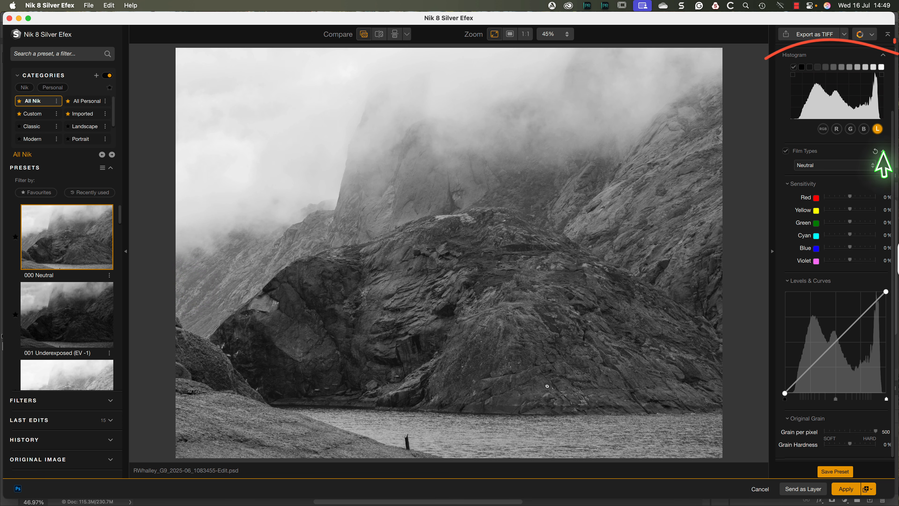
Step: Expand the Film Types settings and show the list of available filters
scroll(885, 161, up, 3)
scroll(887, 163, up, 2)
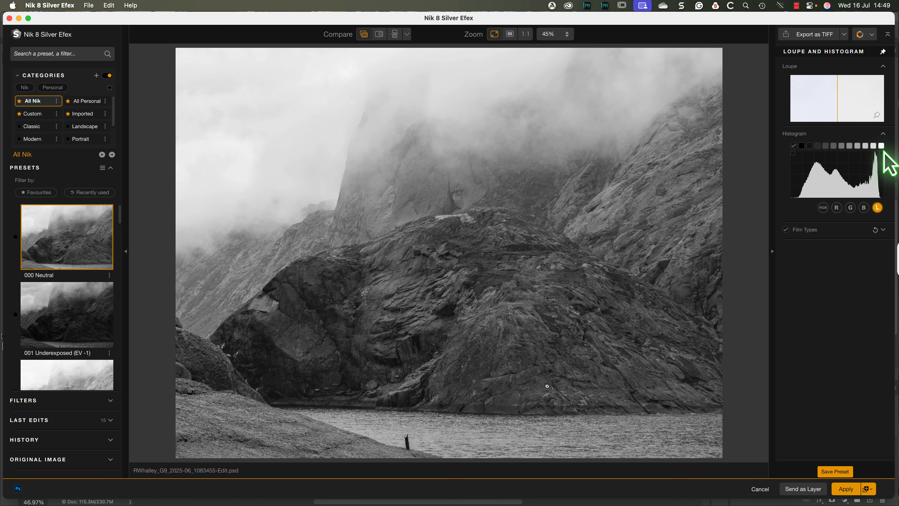
click(883, 231)
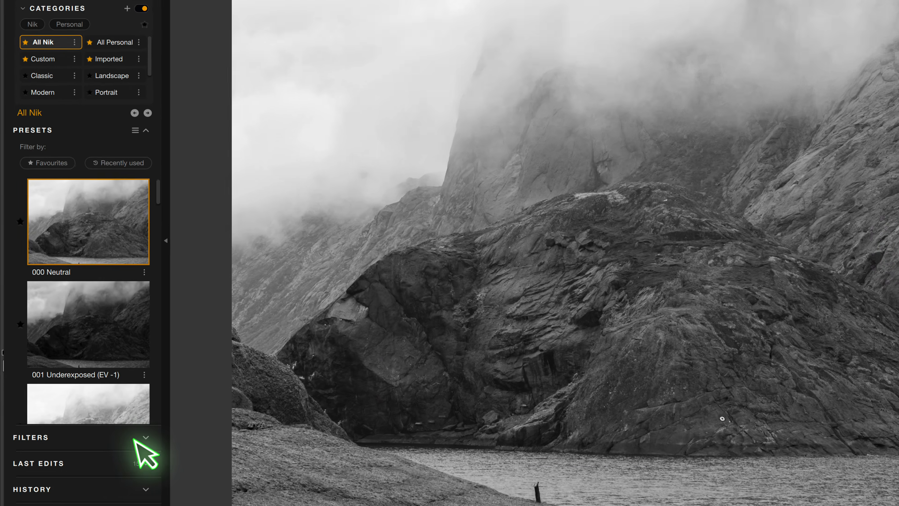
click(102, 400)
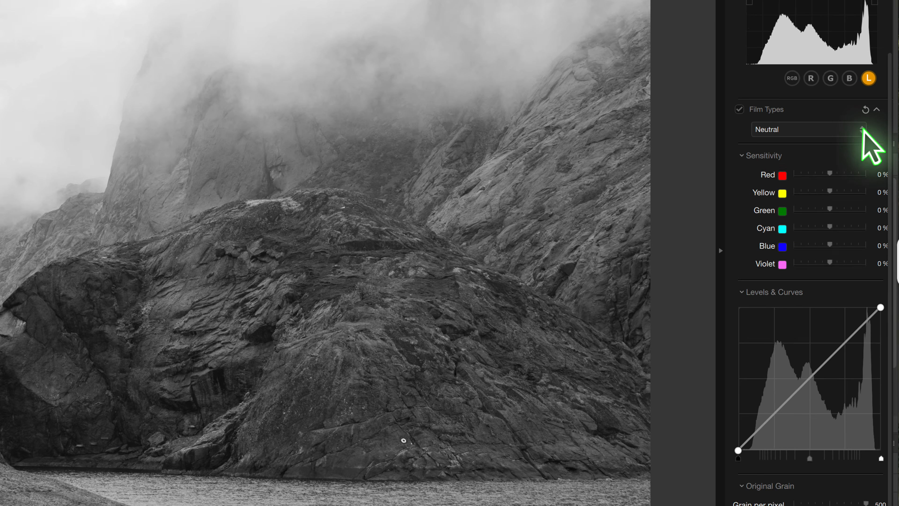
Step: Compare film types such as Ilford PAN F Plus 50 and Fomapan 100 Classic, and apply Adox Silvermax 21
click(875, 164)
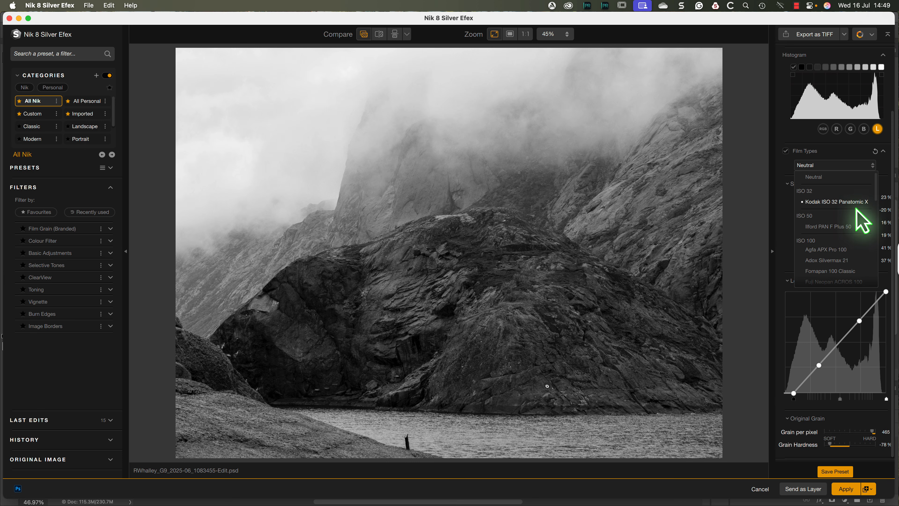
click(839, 223)
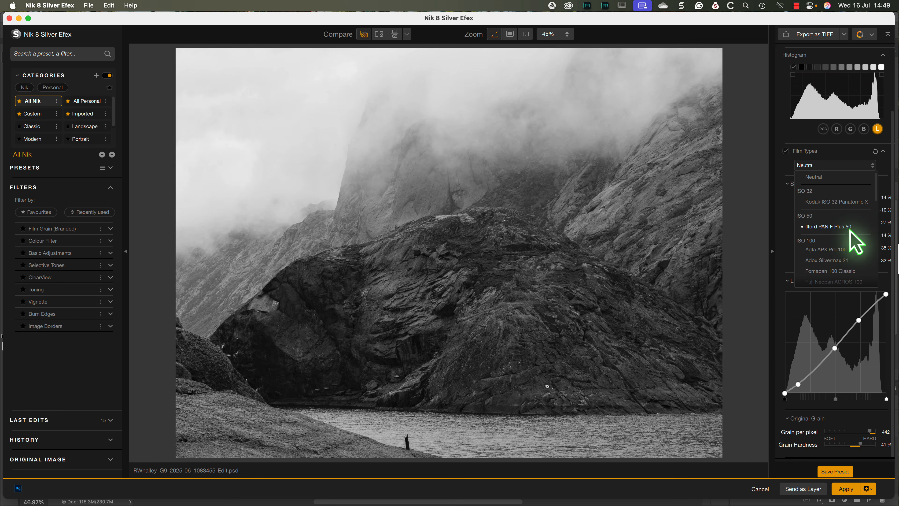
click(849, 260)
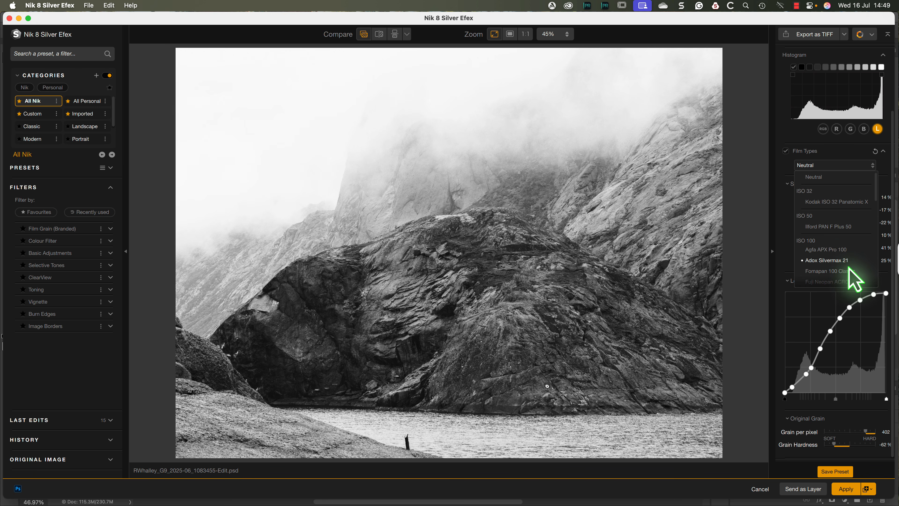
click(853, 271)
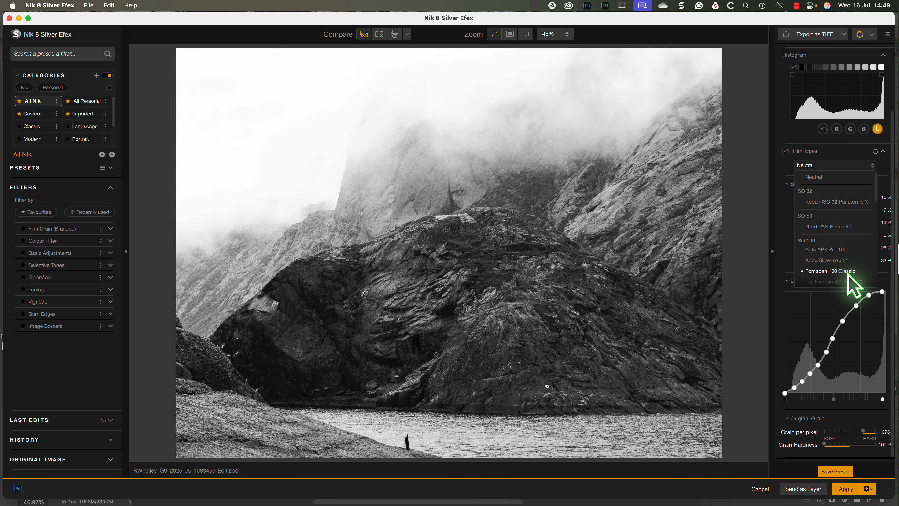
click(847, 261)
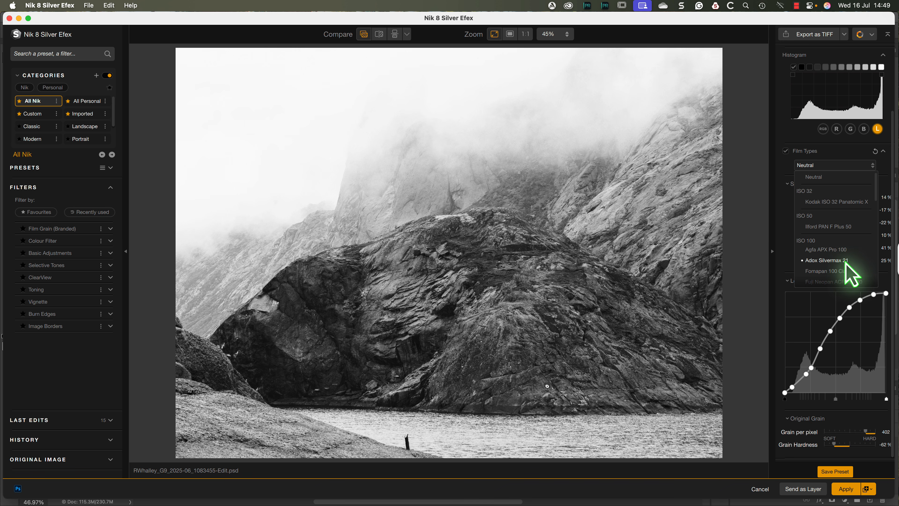
click(846, 261)
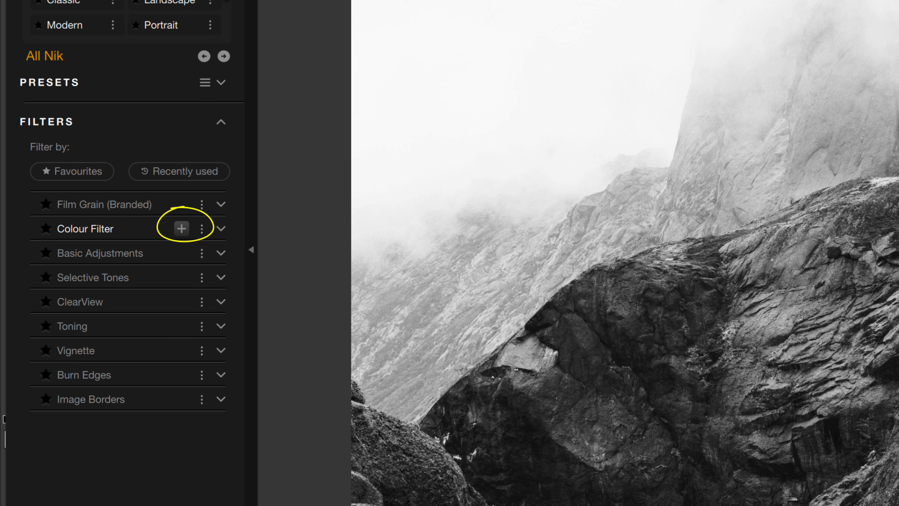
Step: Add a Colour Filter adjustment, try the red and orange filters, and choose the yellow one
click(182, 228)
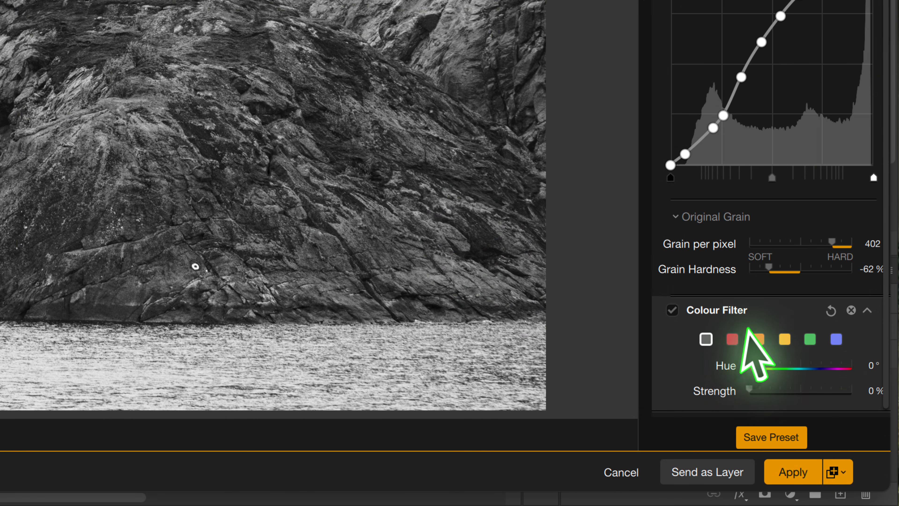
click(734, 339)
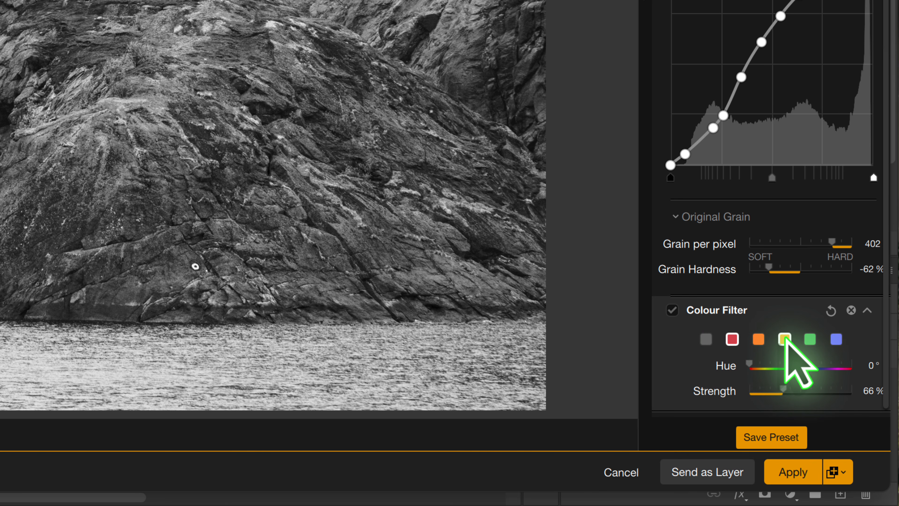
click(785, 339)
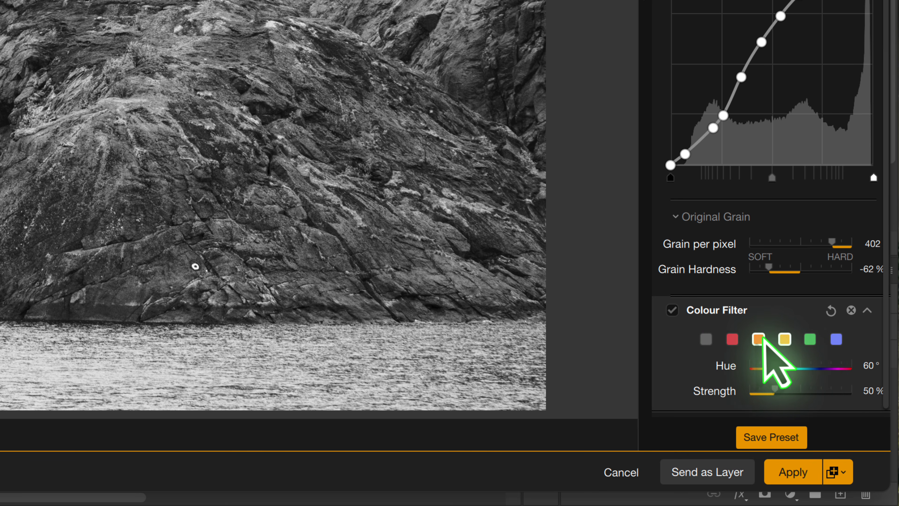
click(762, 339)
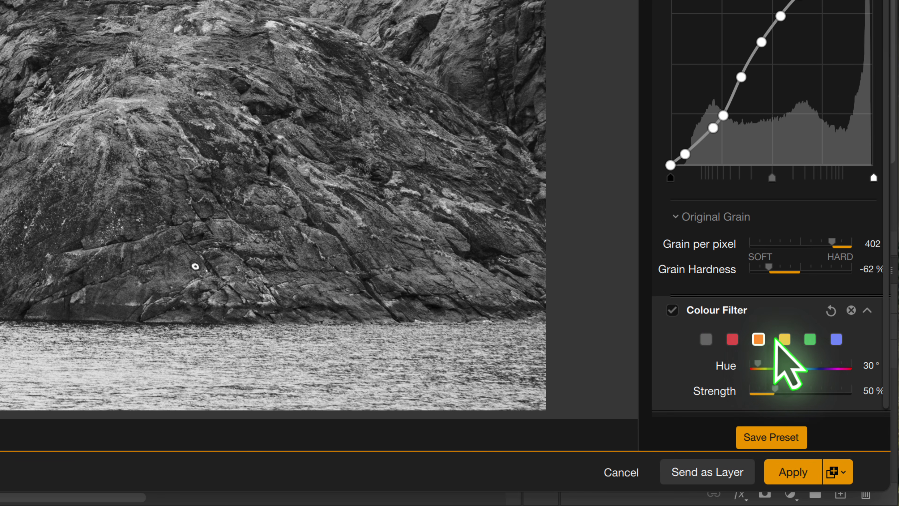
click(784, 341)
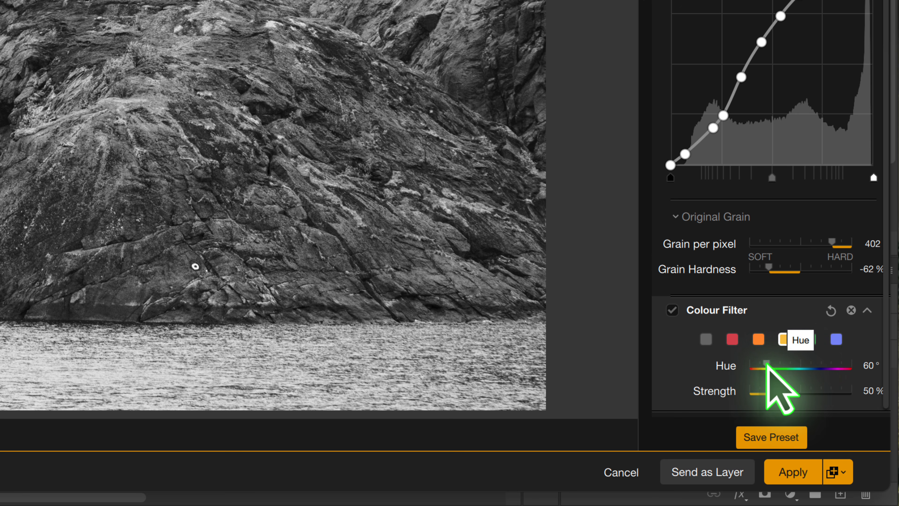
Step: Fine-tune the Colour Filter by setting its hue to 67° and its strength to 87%
click(766, 364)
mouse_move(766, 364)
mouse_down()
mouse_move(783, 364)
mouse_move(765, 364)
mouse_up()
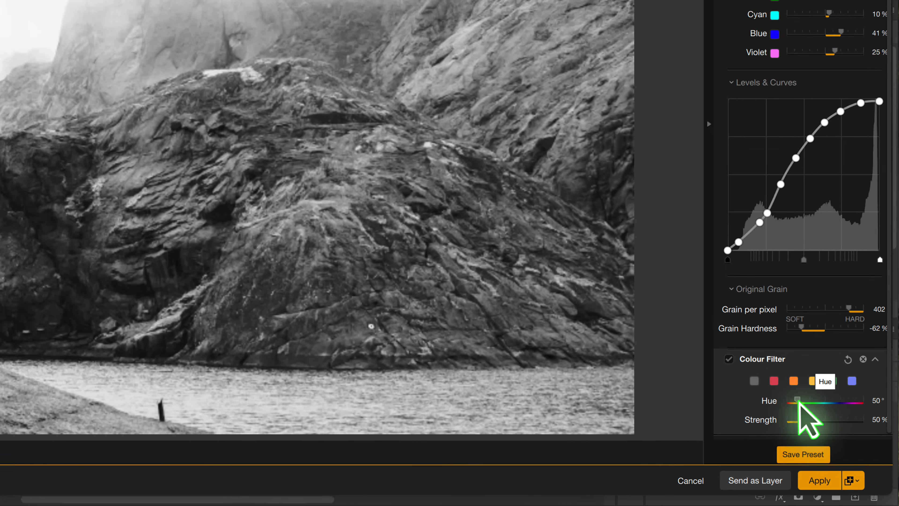
drag(798, 403, 803, 402)
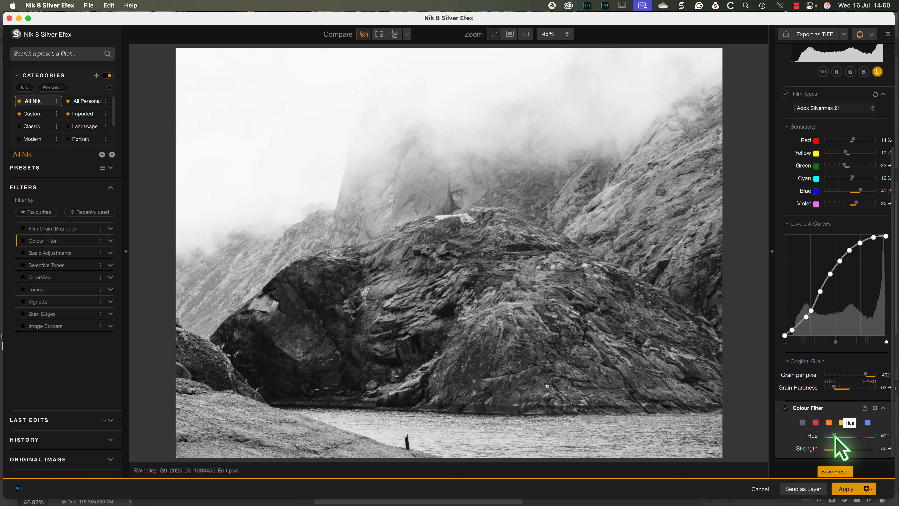
drag(842, 449, 847, 449)
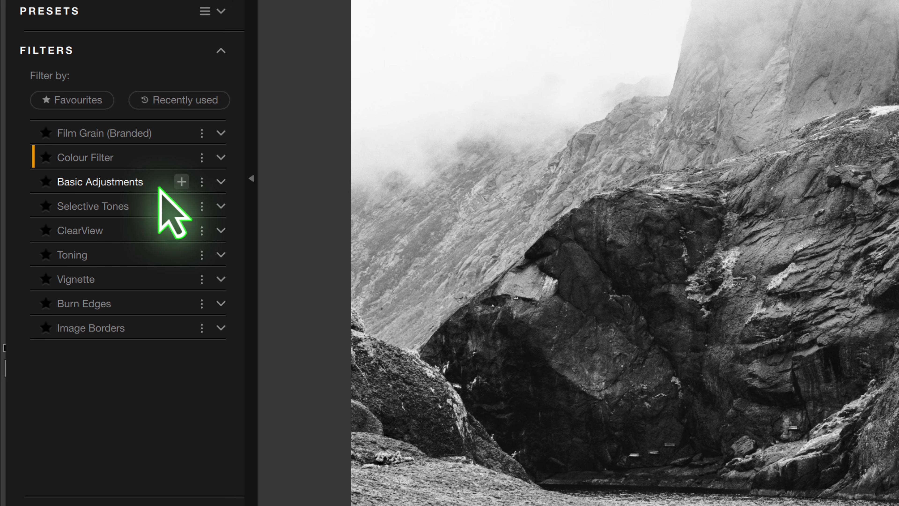
Step: Browse the Basic Adjustments variants and add that filter with the BA01 Neutral settings
click(221, 182)
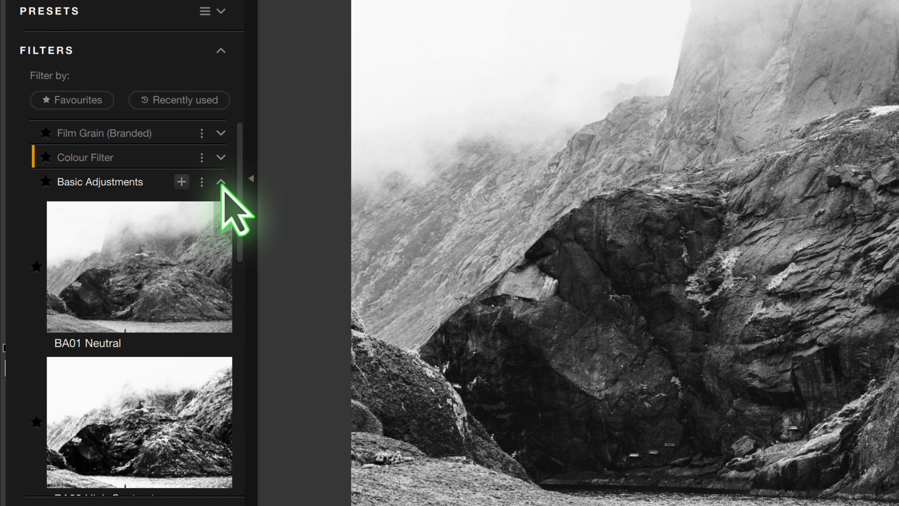
scroll(220, 184, down, 8)
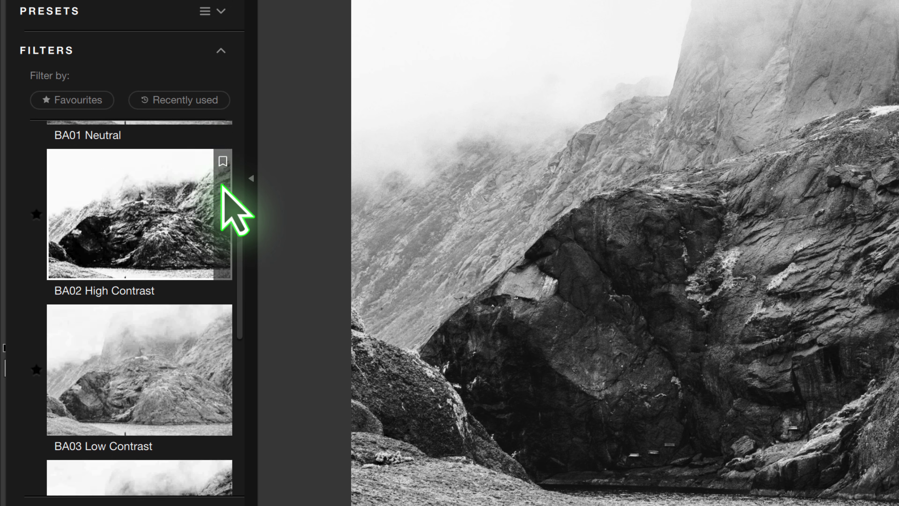
scroll(221, 184, down, 8)
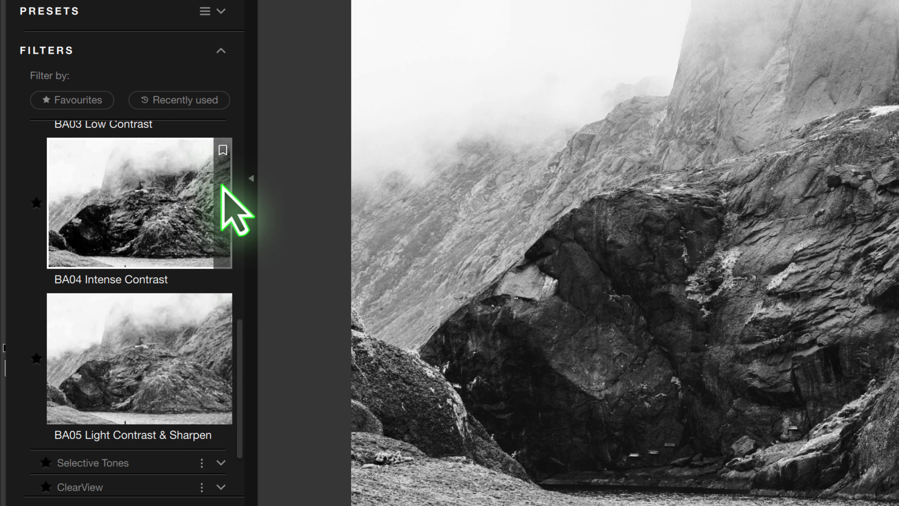
scroll(221, 185, up, 10)
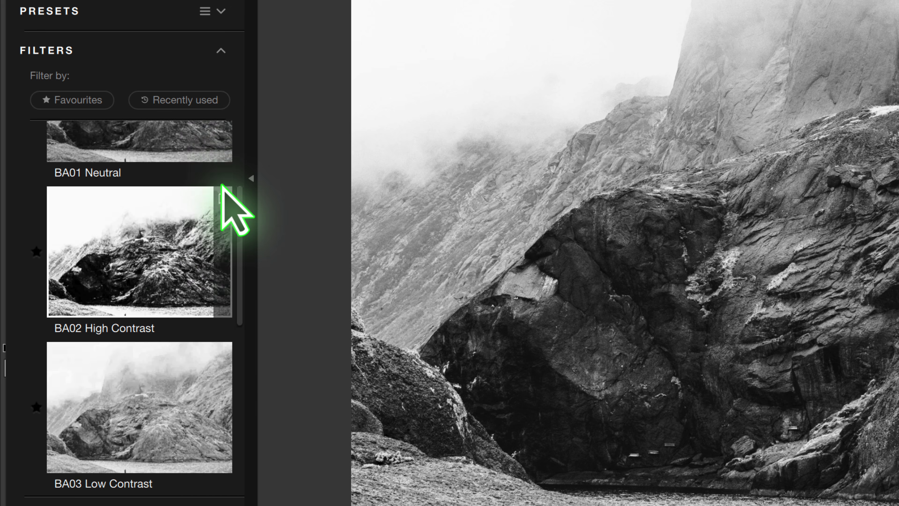
scroll(222, 185, up, 2)
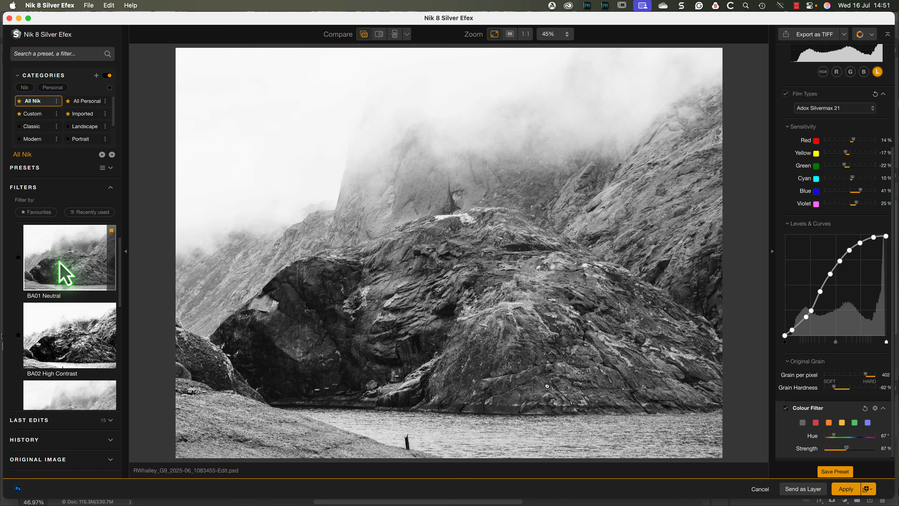
click(59, 263)
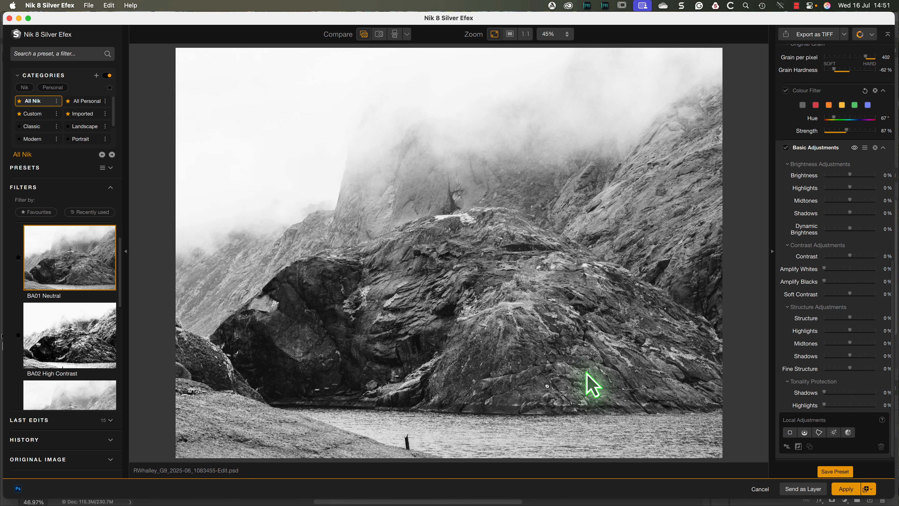
Step: In Basic Adjustments, set Dynamic Brightness to -46% and Soft Contrast to -12%
click(850, 228)
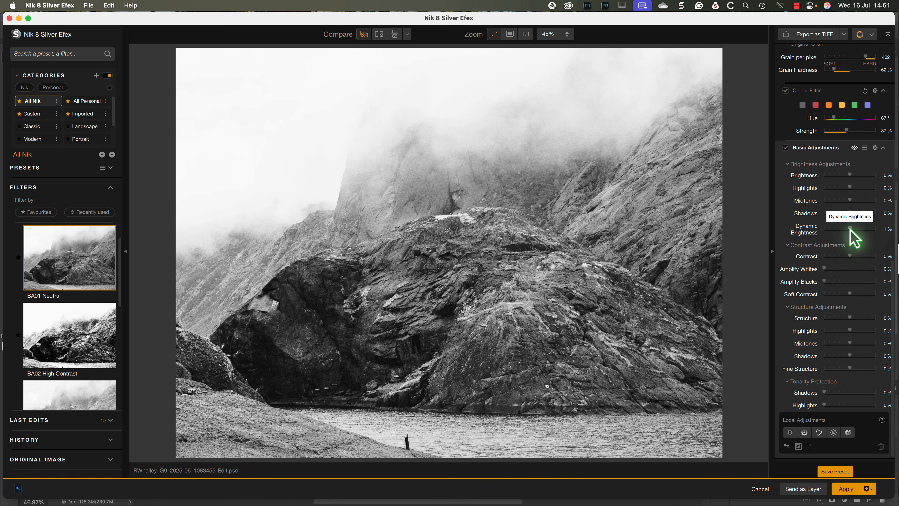
drag(850, 228, 839, 231)
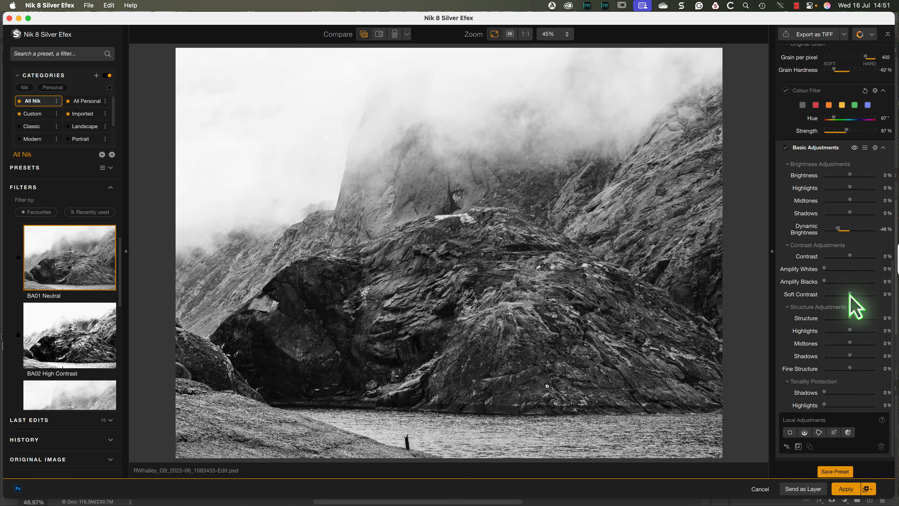
drag(850, 295, 847, 294)
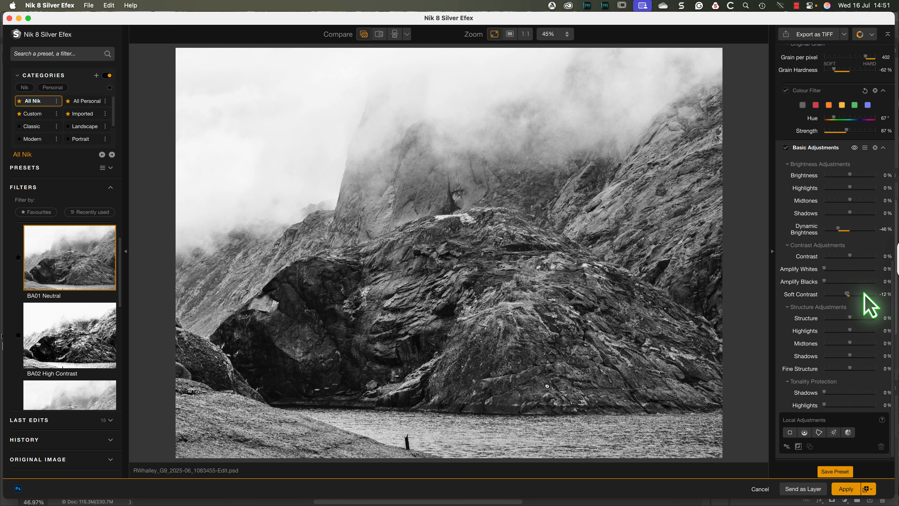
Step: Place a tilted control line across the misty sky, fading down over the mountains, and check its coverage with the mask view
click(807, 432)
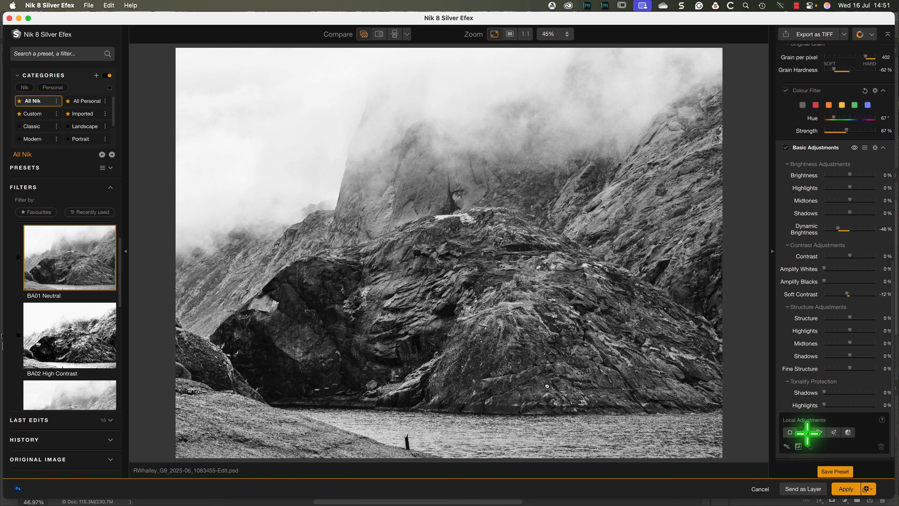
drag(347, 150, 371, 238)
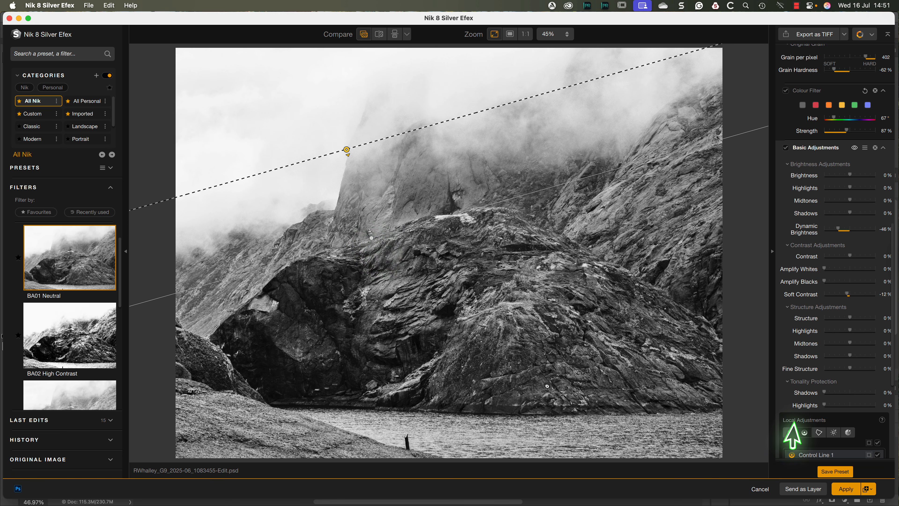
click(869, 455)
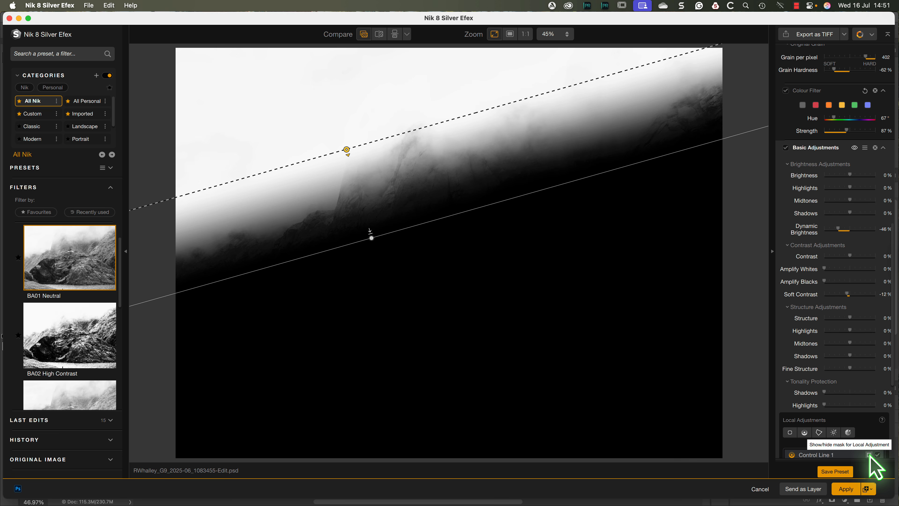
scroll(871, 458, down, 5)
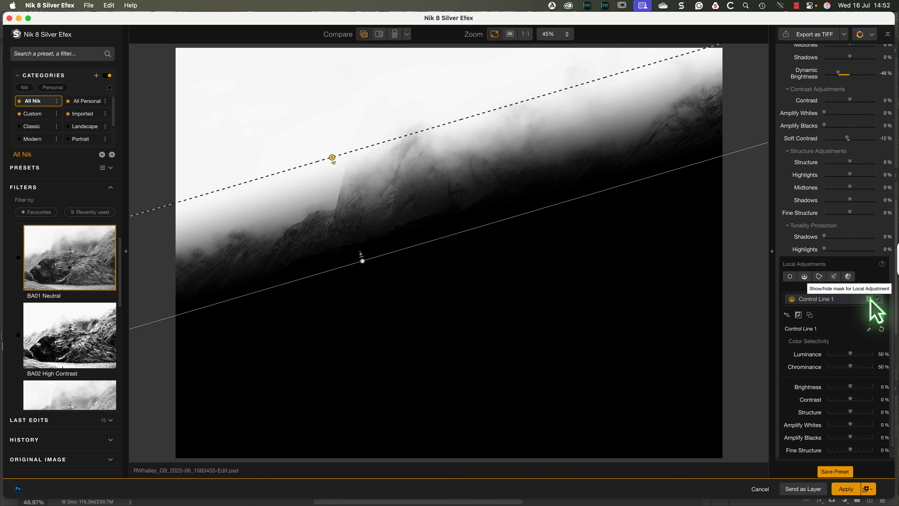
click(870, 299)
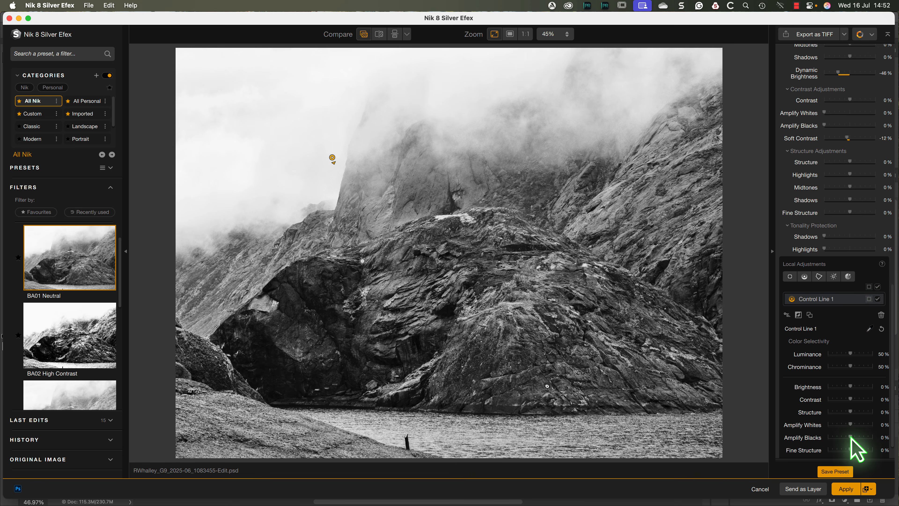
Step: Set Amplify Blacks to 53% for the sky's control line
drag(852, 439, 861, 440)
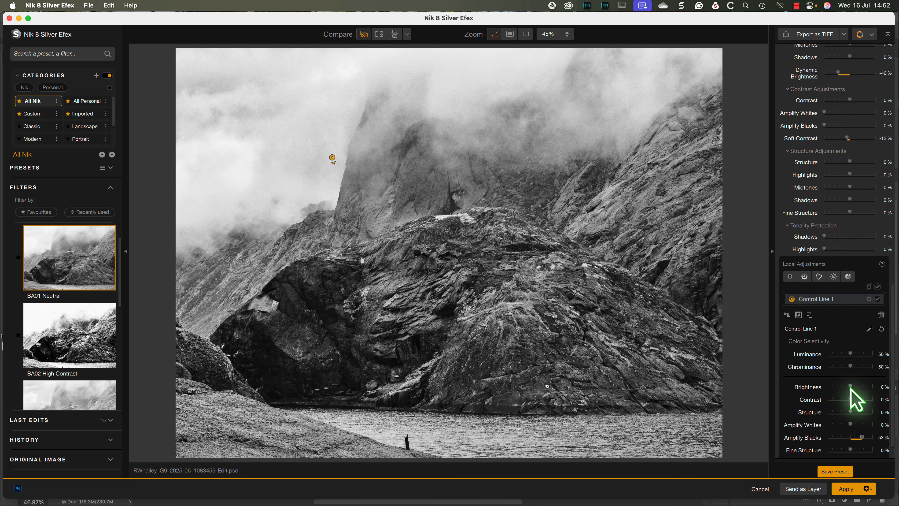
Step: Set Brightness to -1% for the sky's control line
drag(851, 387, 852, 388)
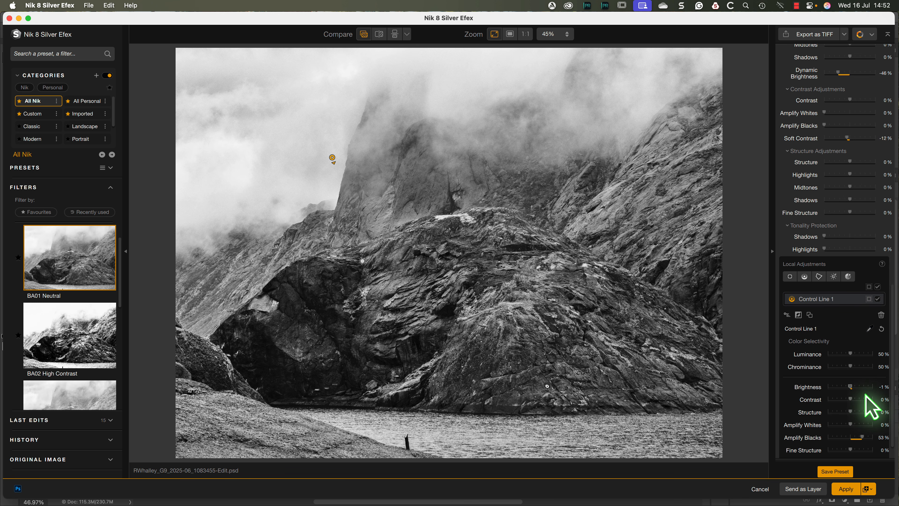
Step: Change the film type to Ilford PAN F Plus 50
scroll(833, 268, up, 15)
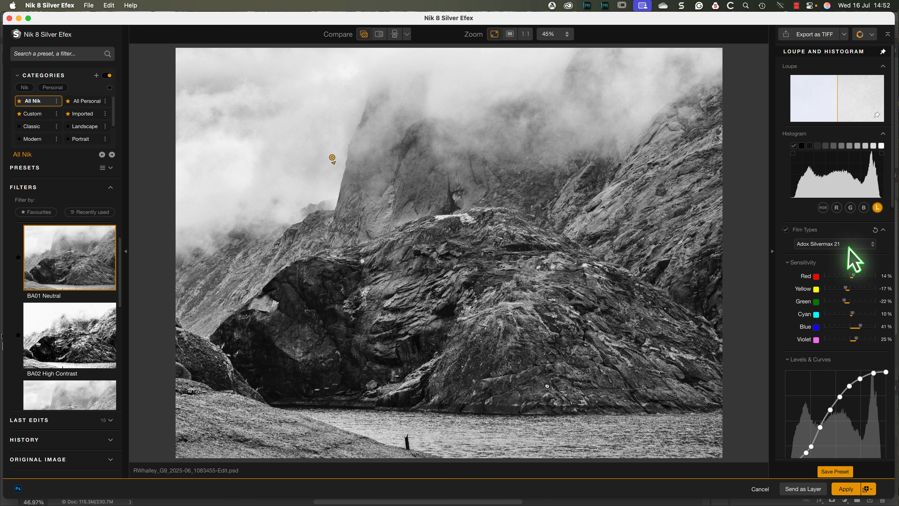
click(870, 245)
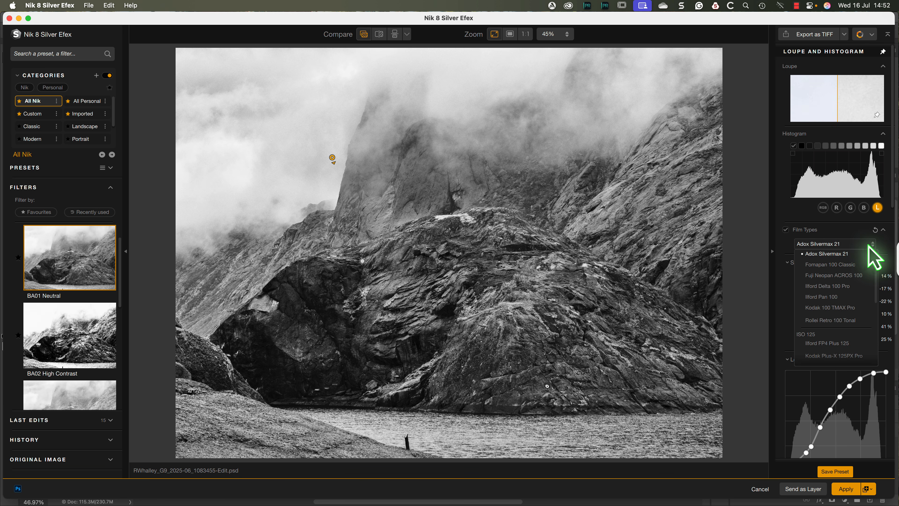
scroll(869, 251, up, 4)
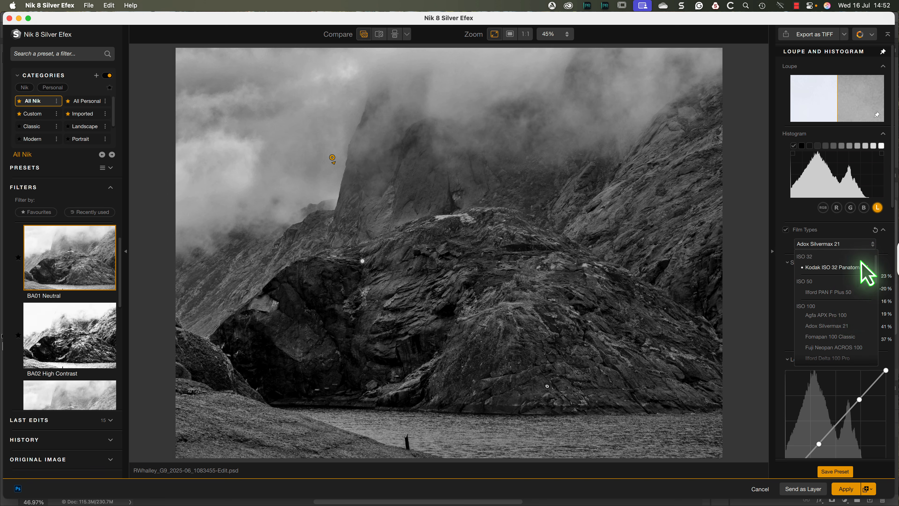
click(845, 294)
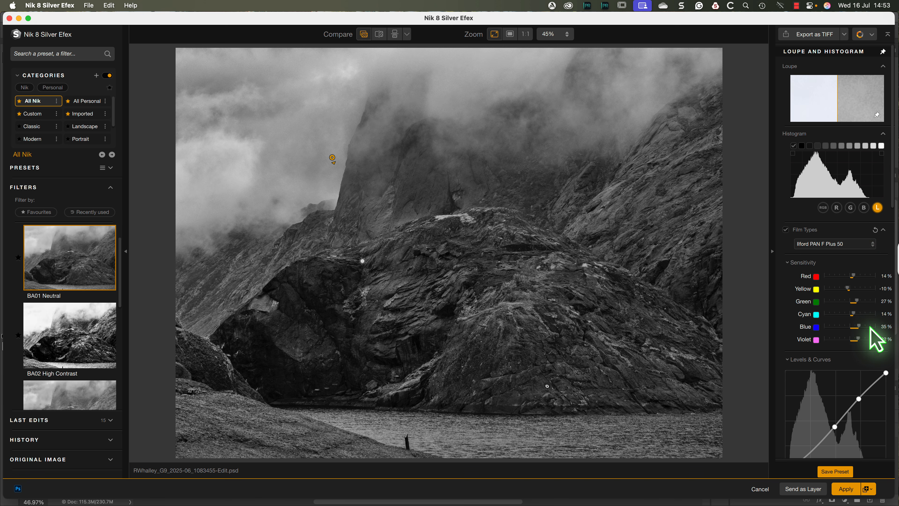
Step: In Basic Adjustments, set Dynamic Brightness to -31%, Soft Contrast to -22%, Midtones to 25% and Highlights to 43%
scroll(877, 340, down, 5)
scroll(871, 327, down, 8)
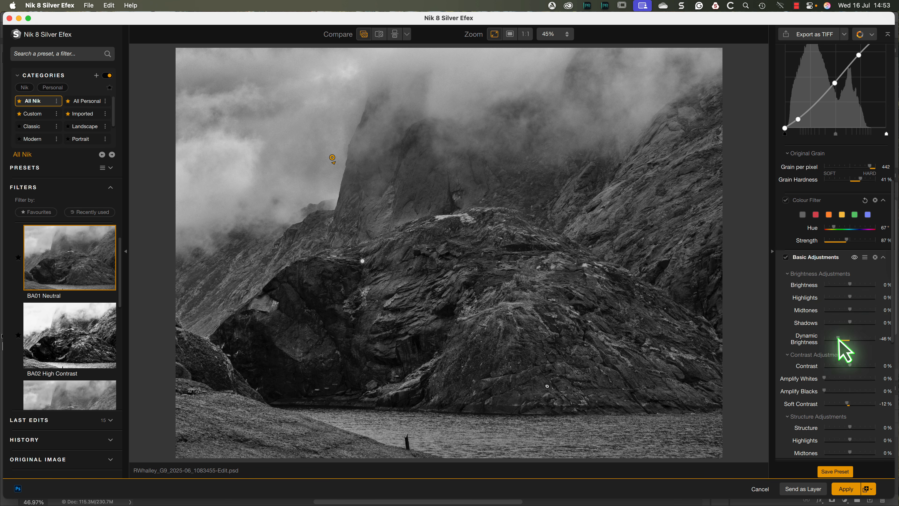
click(844, 340)
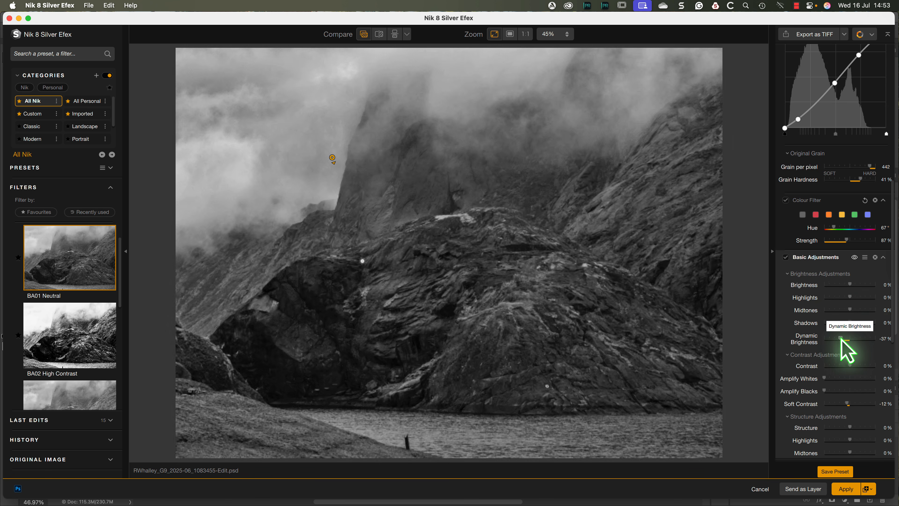
click(844, 404)
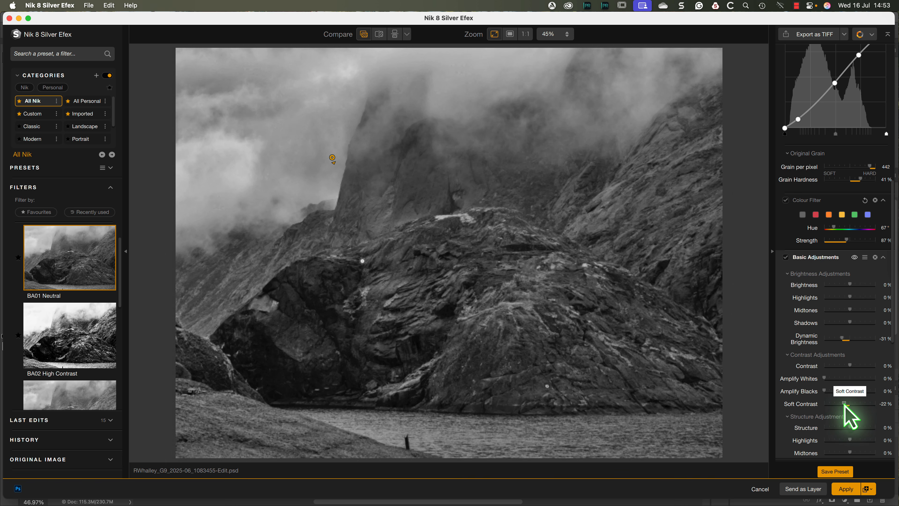
click(845, 404)
click(853, 311)
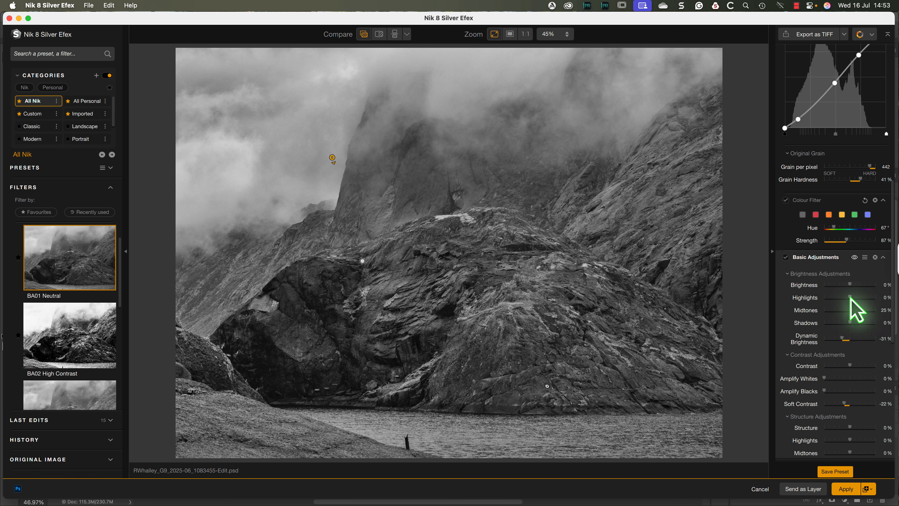
click(858, 298)
drag(857, 298, 861, 298)
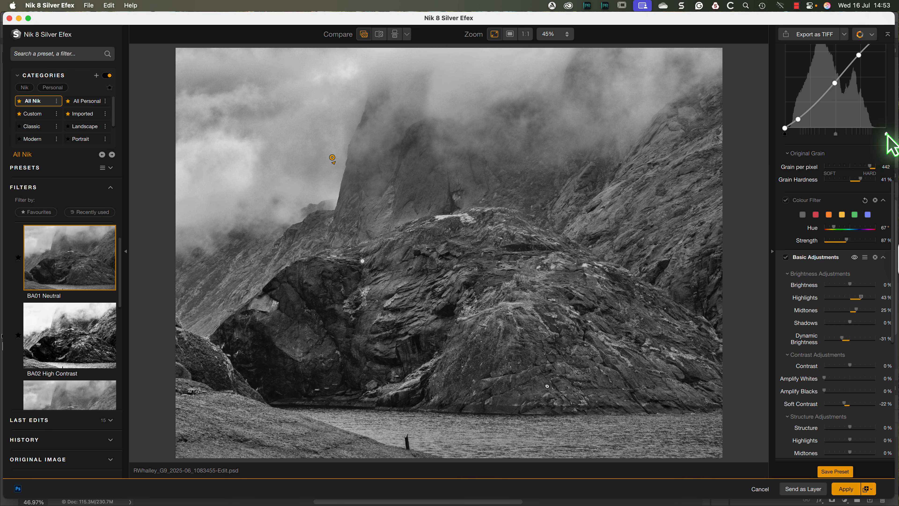
Step: Pull the highlights endpoint in Levels & Curves slightly inward toward the bright end of the histogram
drag(886, 134, 882, 135)
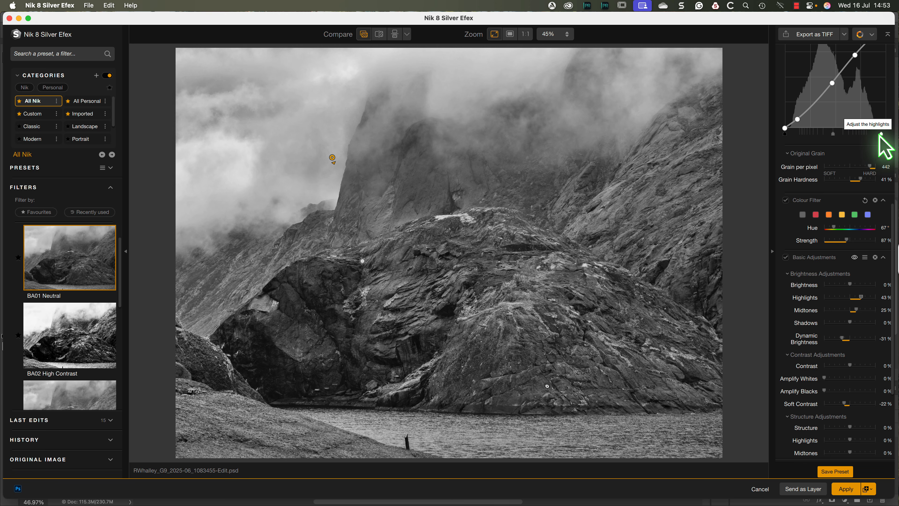
scroll(840, 376, up, 5)
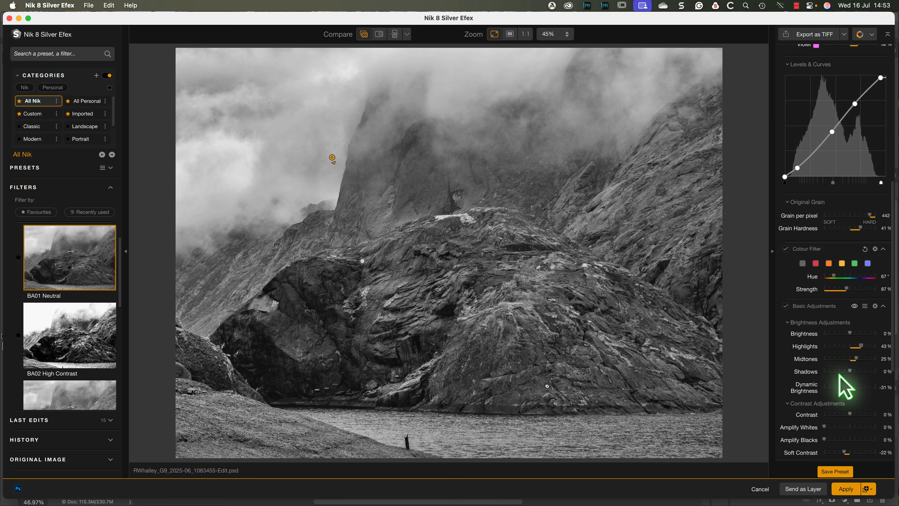
scroll(840, 376, down, 3)
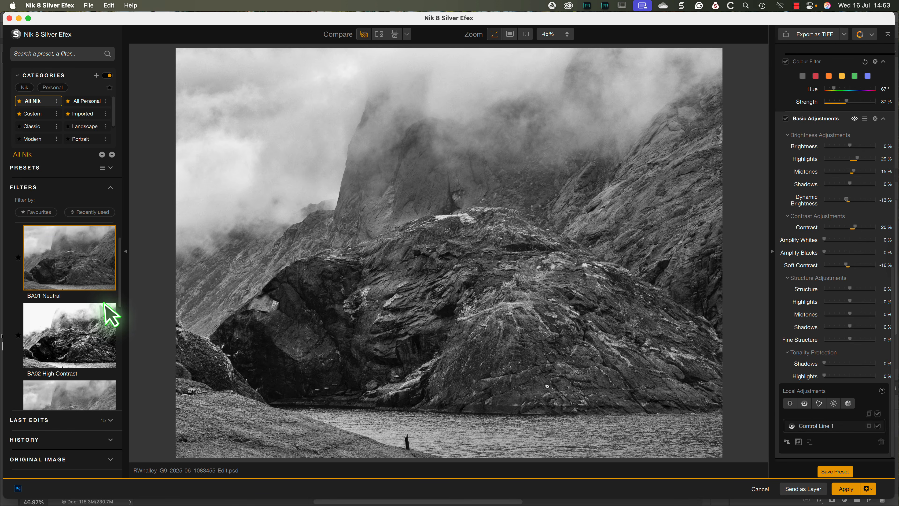
Step: Browse the Vignette variants and add that filter with the VG03 Lens Falloff 2 settings
scroll(106, 304, up, 2)
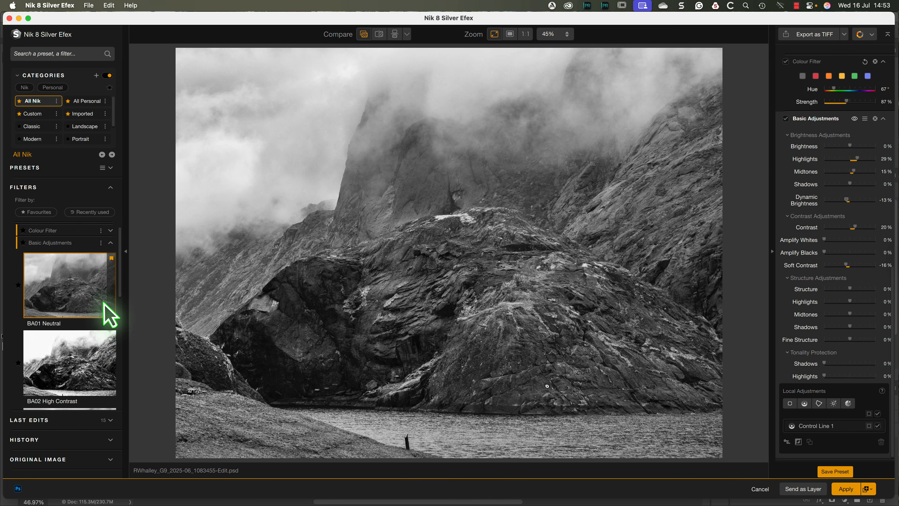
click(110, 253)
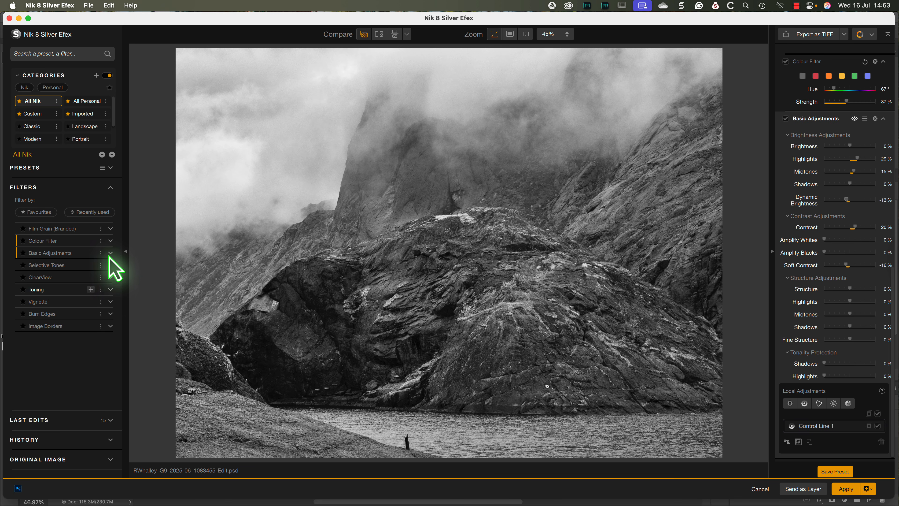
click(110, 301)
scroll(116, 313, down, 4)
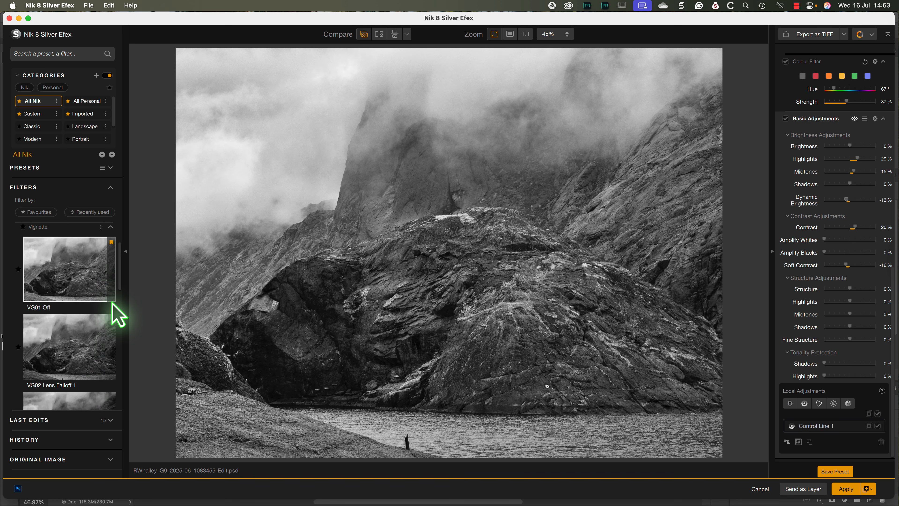
scroll(117, 313, down, 2)
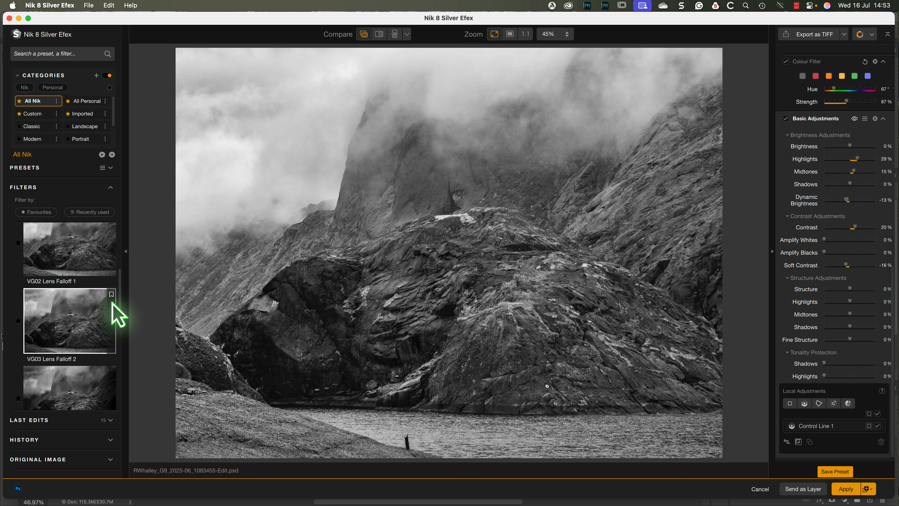
click(61, 321)
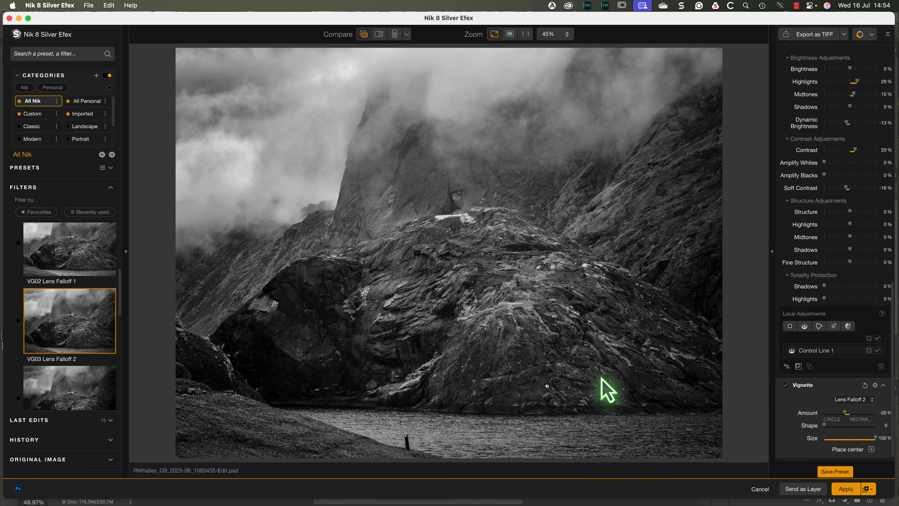
Step: Set the vignette's Size to 72% and place its center on the large foreground rock face
drag(874, 439, 861, 440)
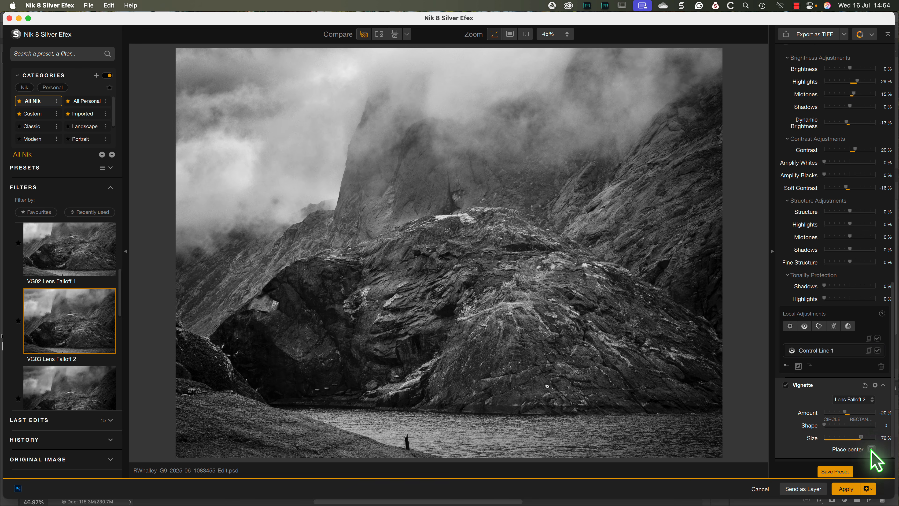
click(871, 449)
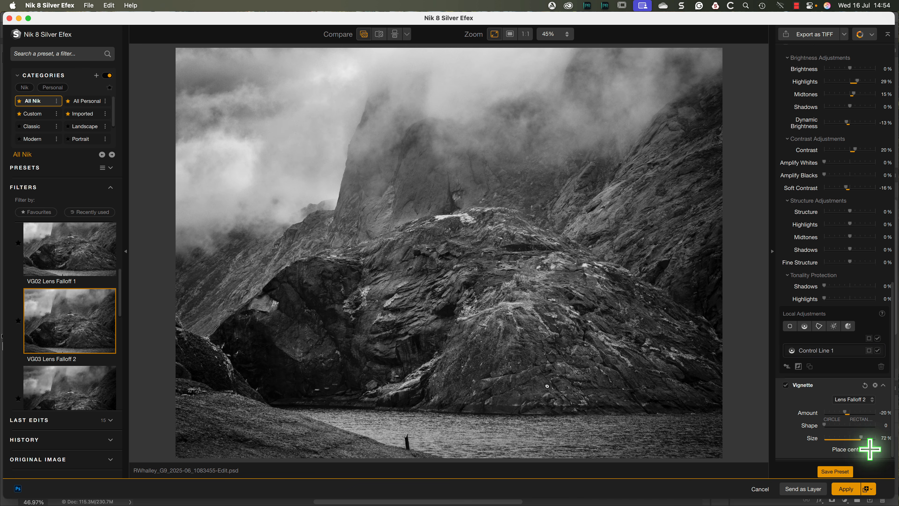
click(430, 309)
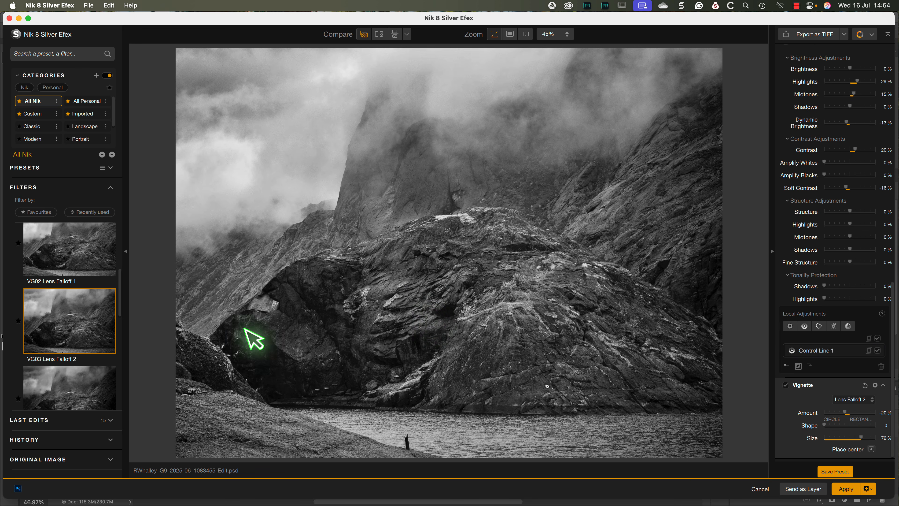
Step: Collapse the Vignette variants and add the Selective Tones filter
scroll(98, 356, up, 5)
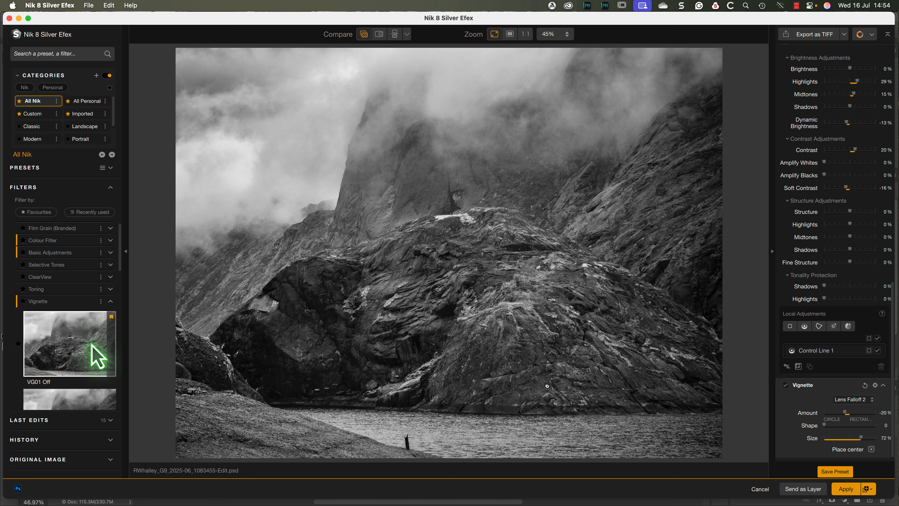
click(111, 302)
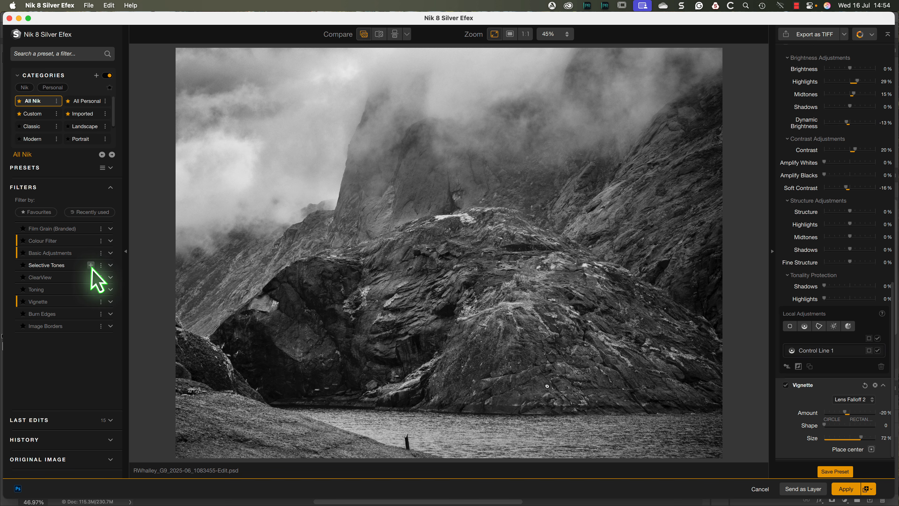
click(91, 265)
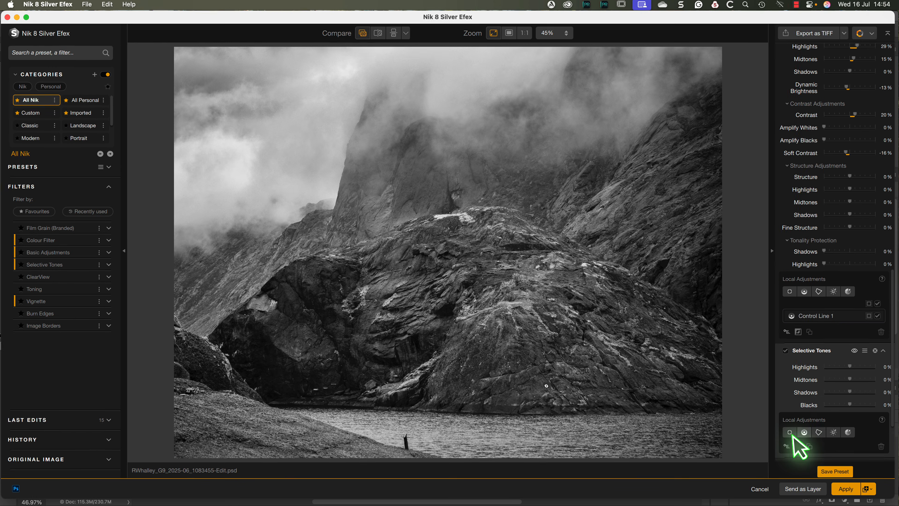
Step: Place a Selective Tones control point in the bright misty sky beside the peak and show its mask
click(790, 432)
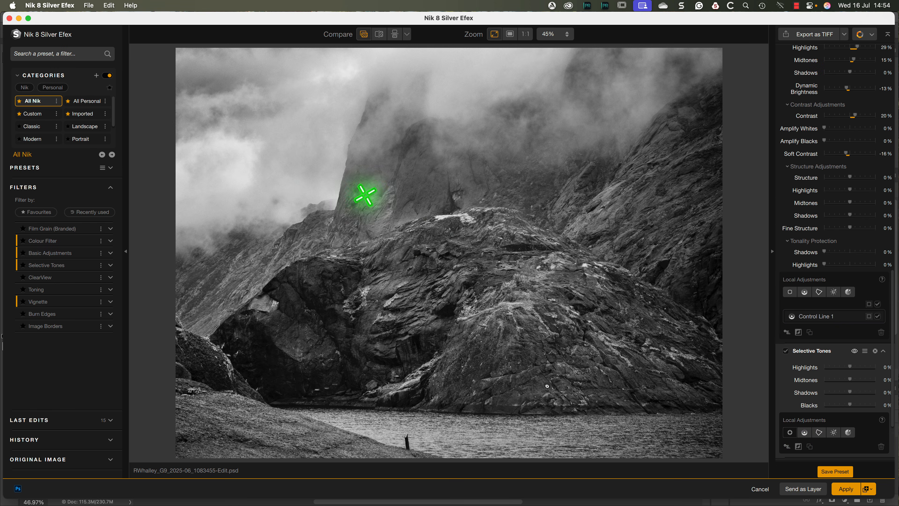
click(292, 154)
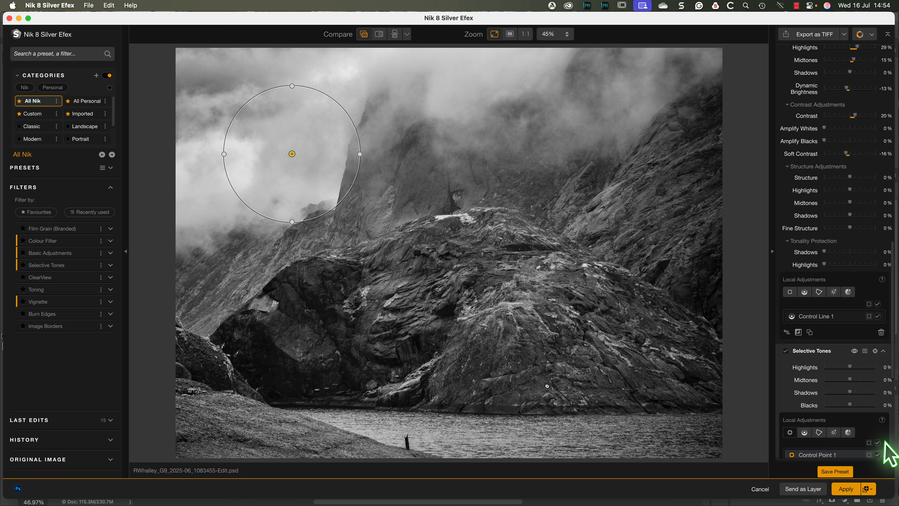
scroll(886, 443, down, 1)
scroll(886, 443, down, 2)
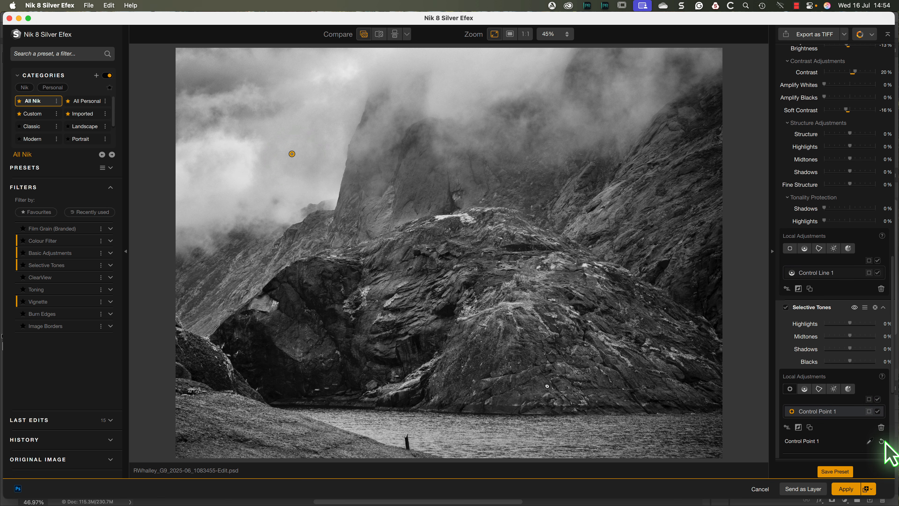
click(869, 412)
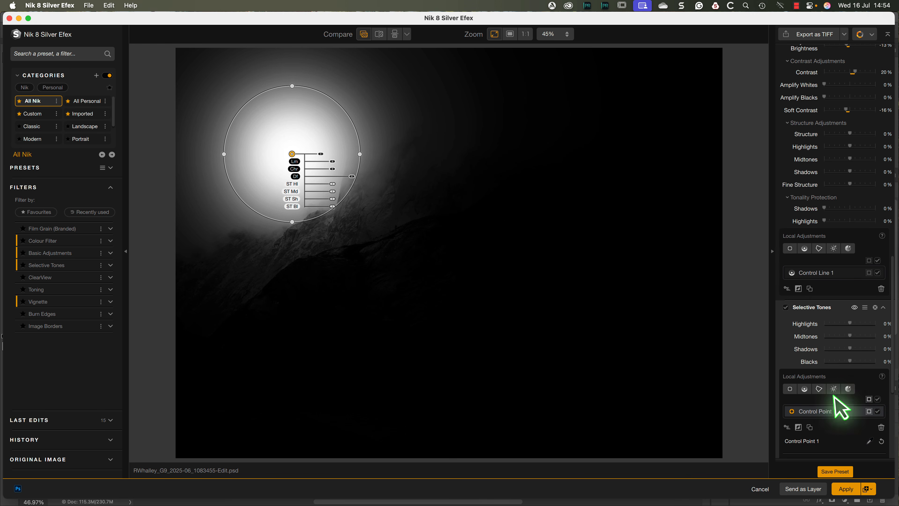
Step: Stretch the control point's area into a wide tilted ellipse over the sky and sample its target tone from the bright cloud
drag(367, 162, 391, 161)
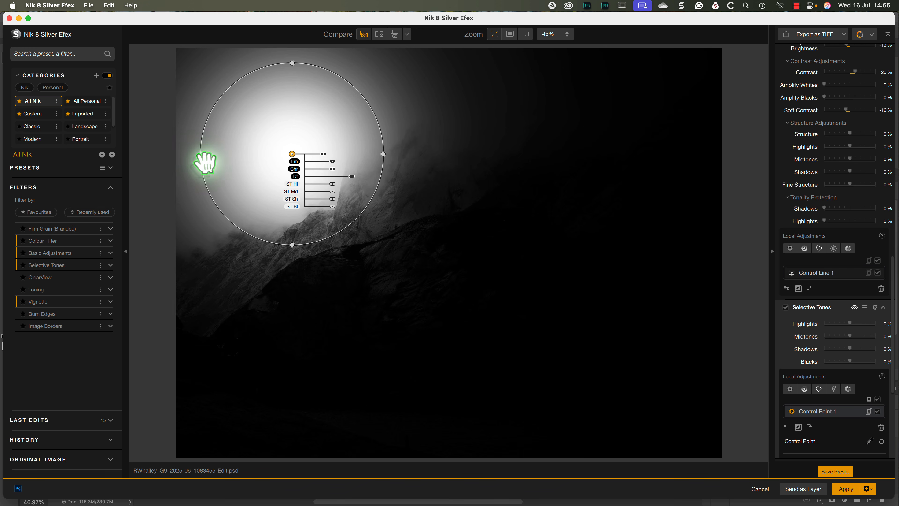
drag(201, 154, 184, 155)
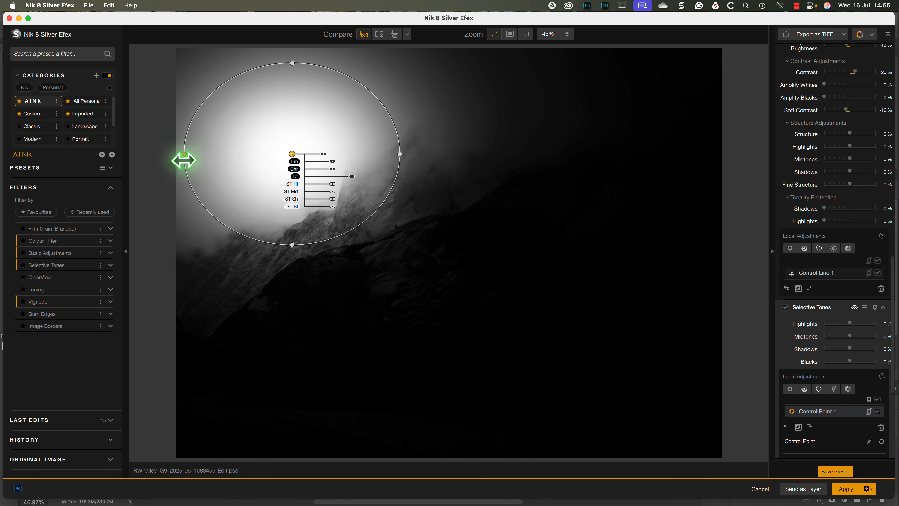
click(870, 441)
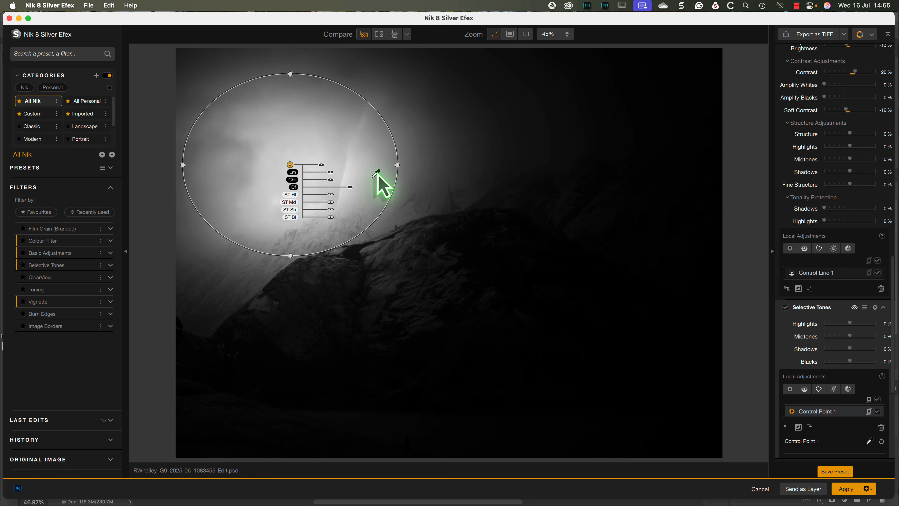
click(316, 125)
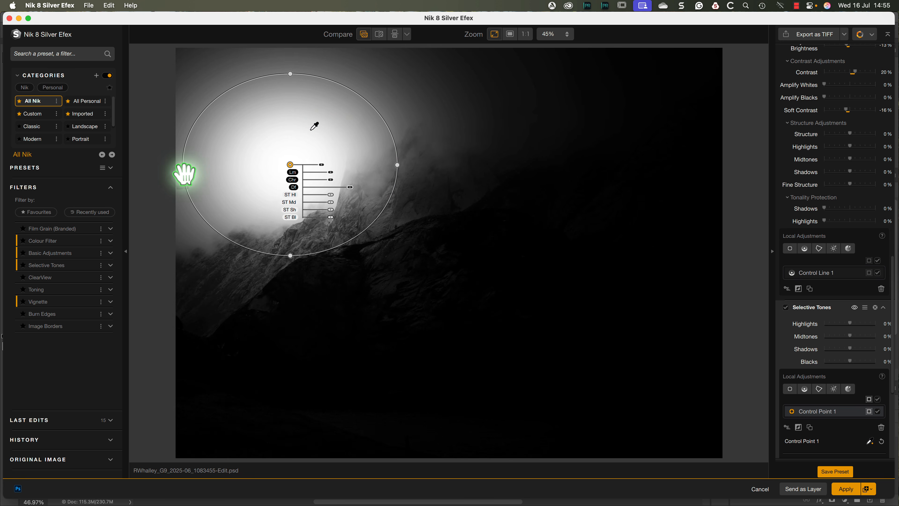
drag(183, 165, 172, 198)
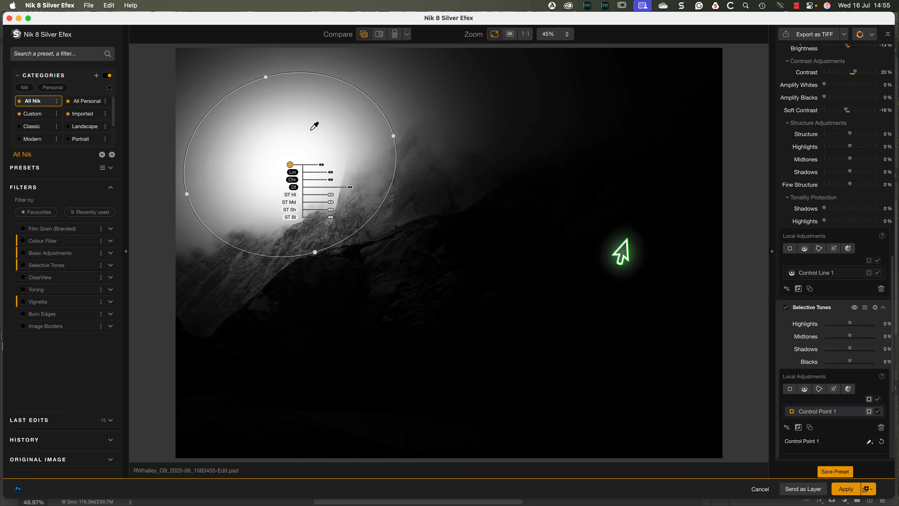
Step: Hide the sky control point's mask and set its Highlights to 2%, Midtones to -49%, Shadows to 35% and Blacks to -28%
scroll(849, 407, down, 4)
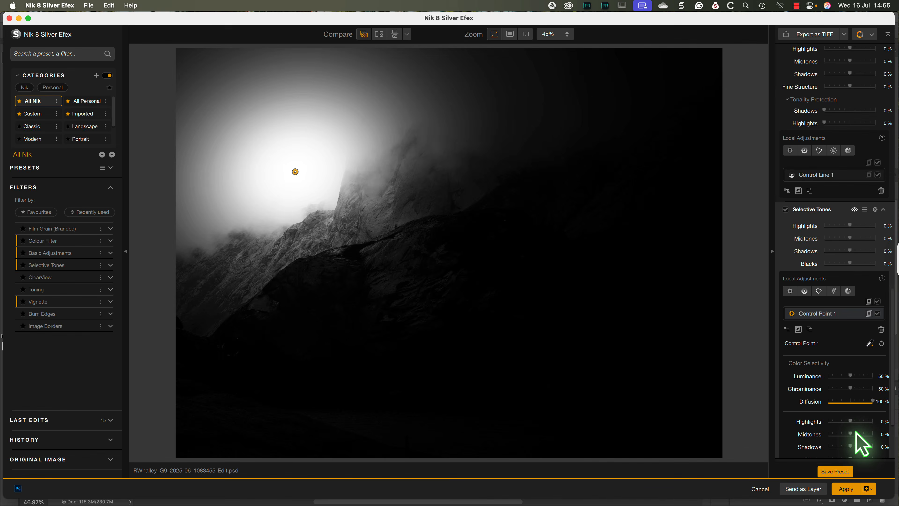
click(857, 229)
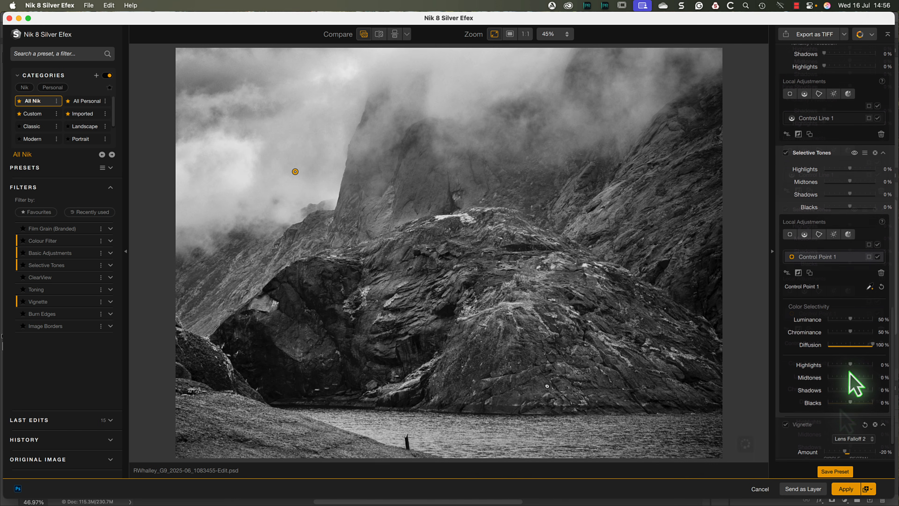
drag(851, 365, 858, 390)
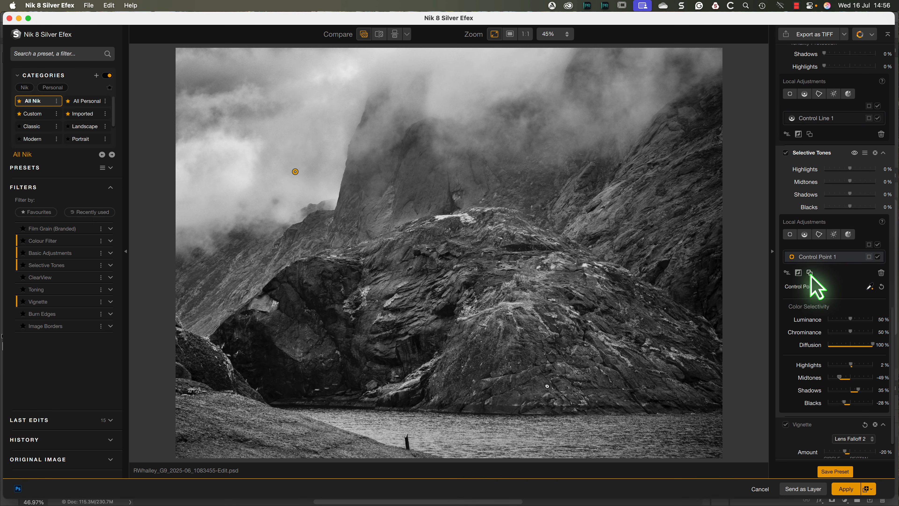
Step: Duplicate the sky control point and move the copy onto the bright mist at the upper middle of the photo
click(810, 274)
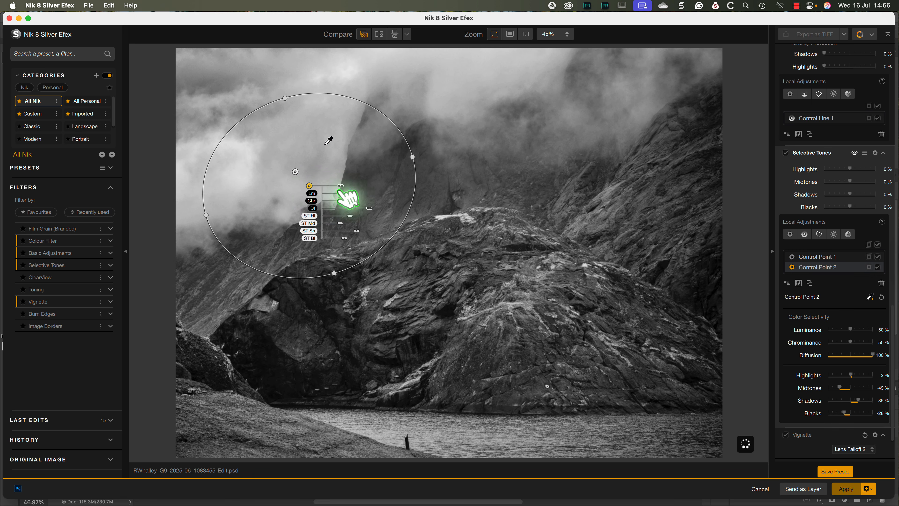
drag(310, 186, 462, 91)
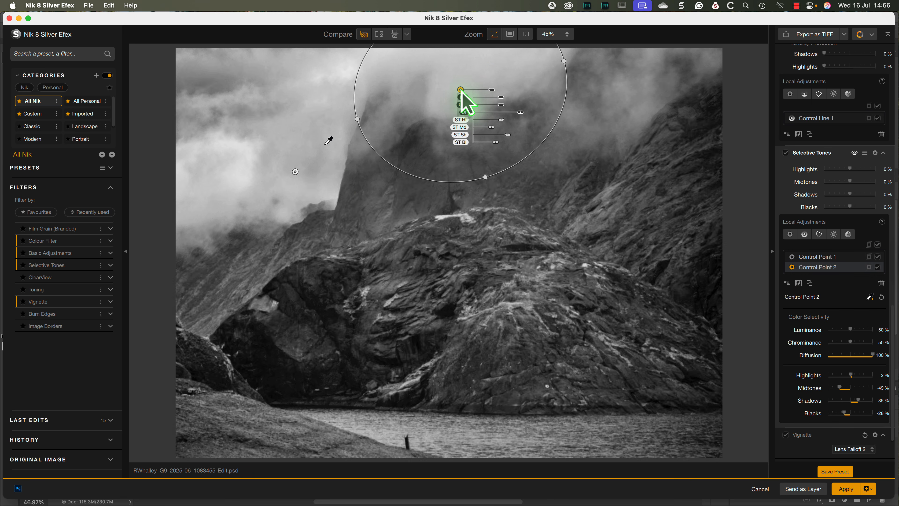
Step: Add a new Selective Tones control point on the large foreground rock, with Highlights at 40% and Midtones at 29%
click(790, 236)
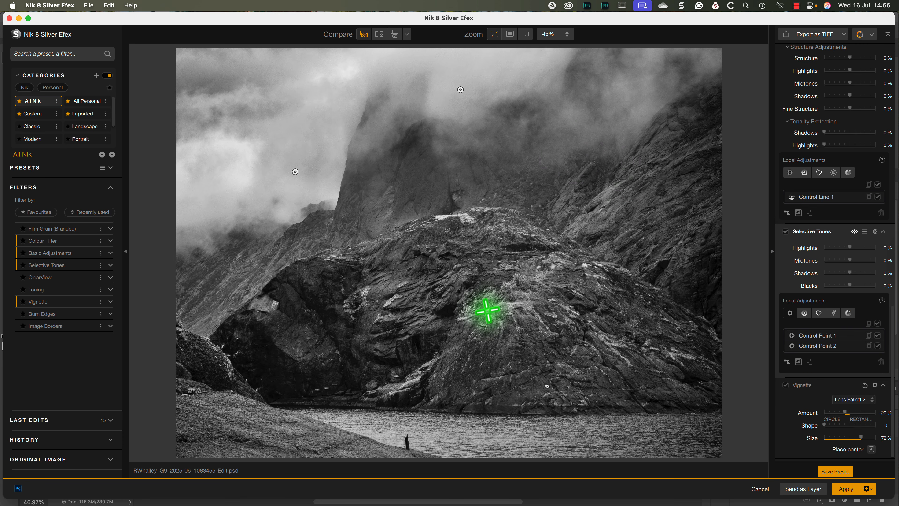
click(450, 295)
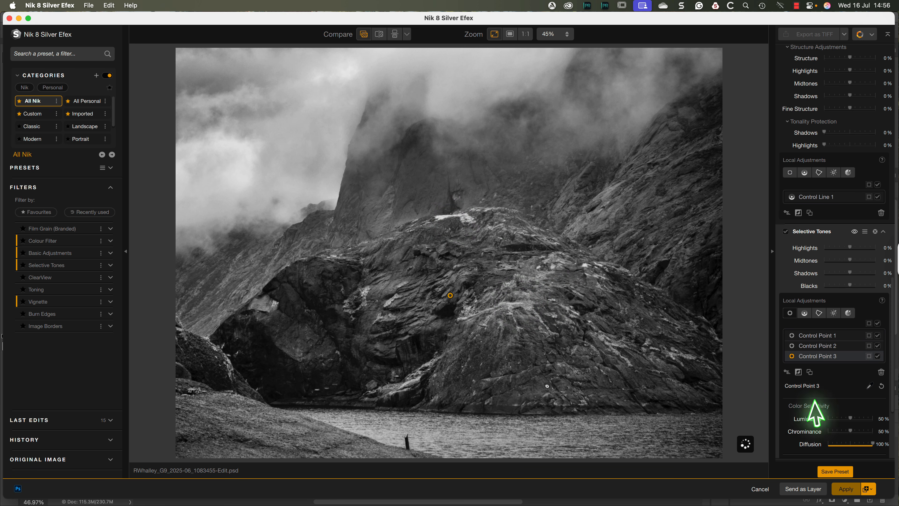
scroll(832, 420, down, 2)
scroll(834, 420, down, 2)
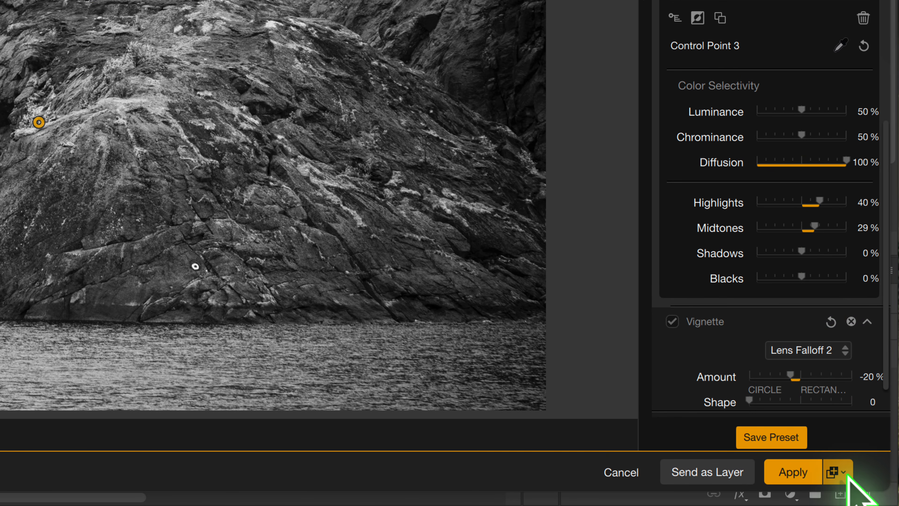
Step: Set the output to Smart Object and apply the black and white conversion
click(839, 472)
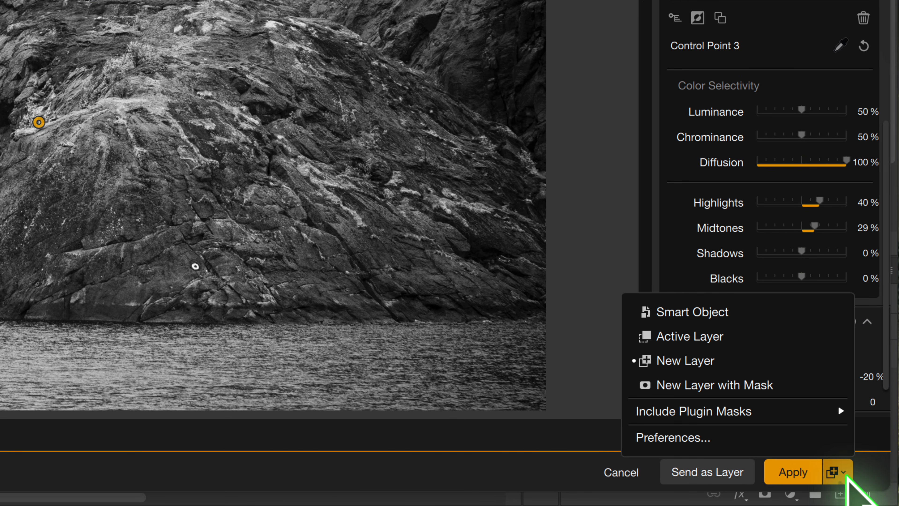
click(721, 314)
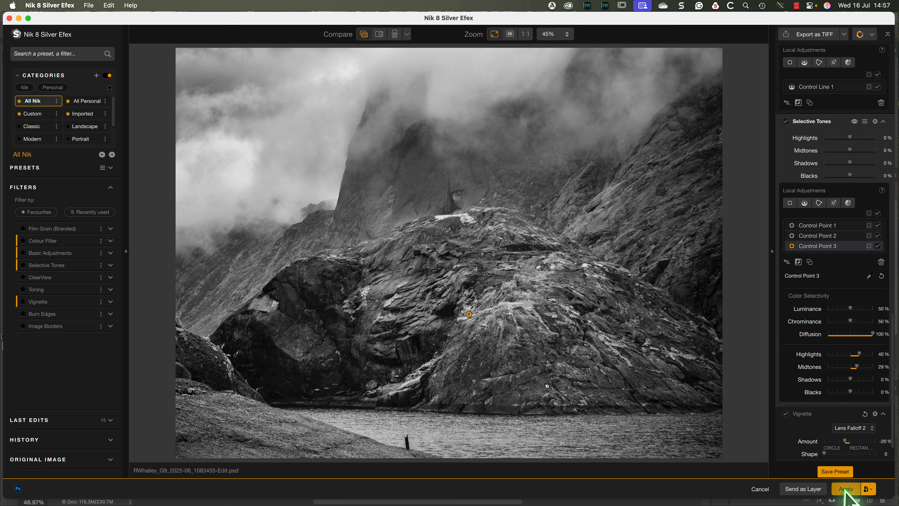
click(846, 489)
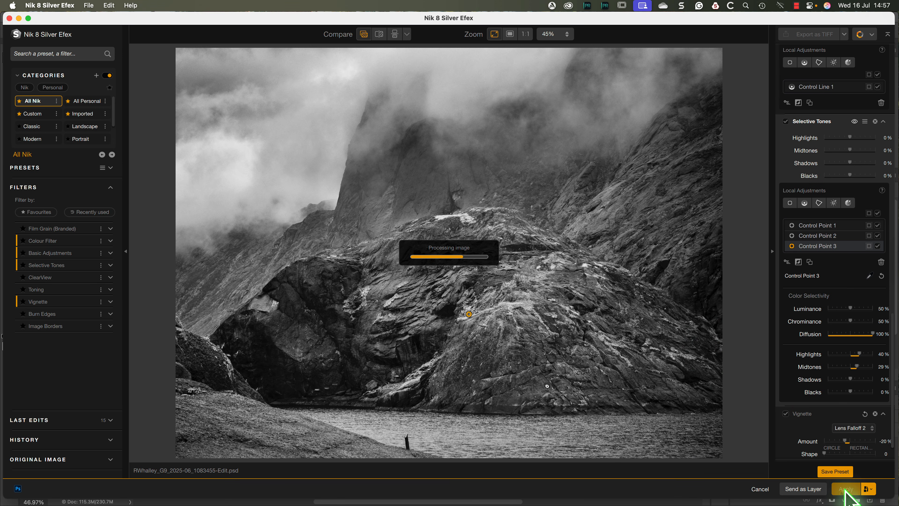